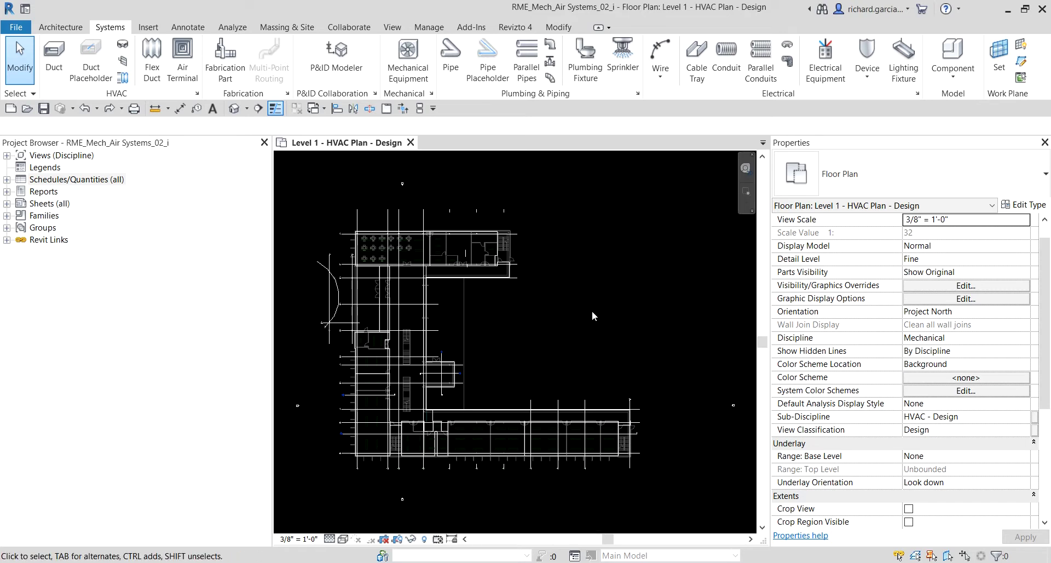
- Open the Space Airflow Schedule from Schedules/Quantities in the Project Browser
left_click(7, 179)
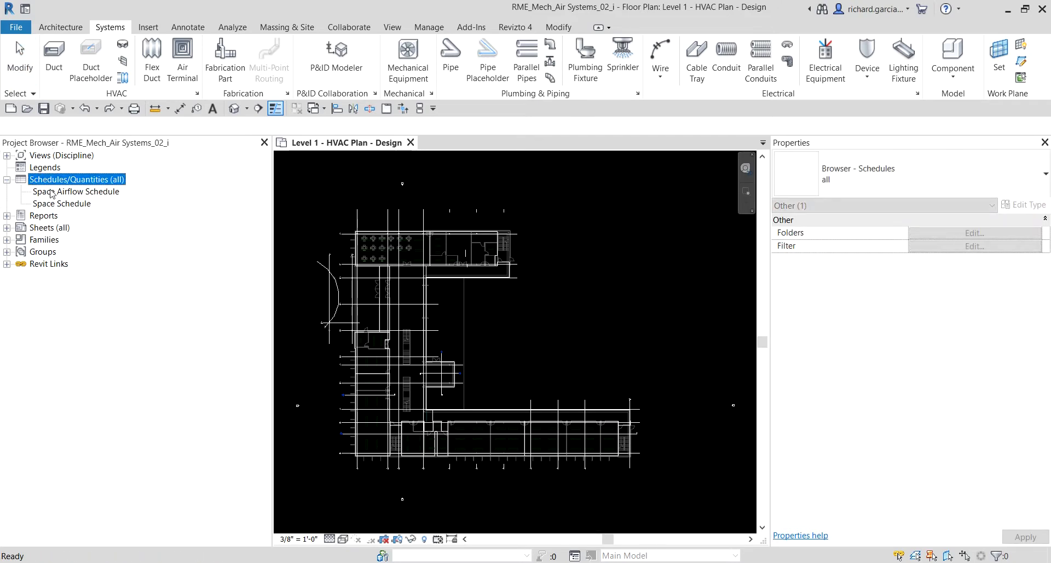
double_click(68, 191)
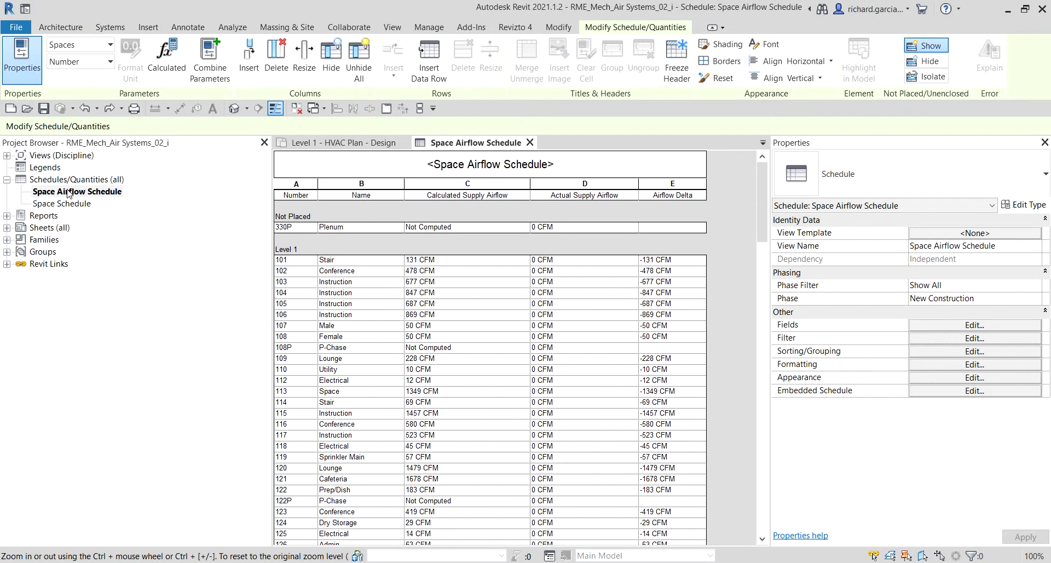
scroll(554, 285, "down", 3)
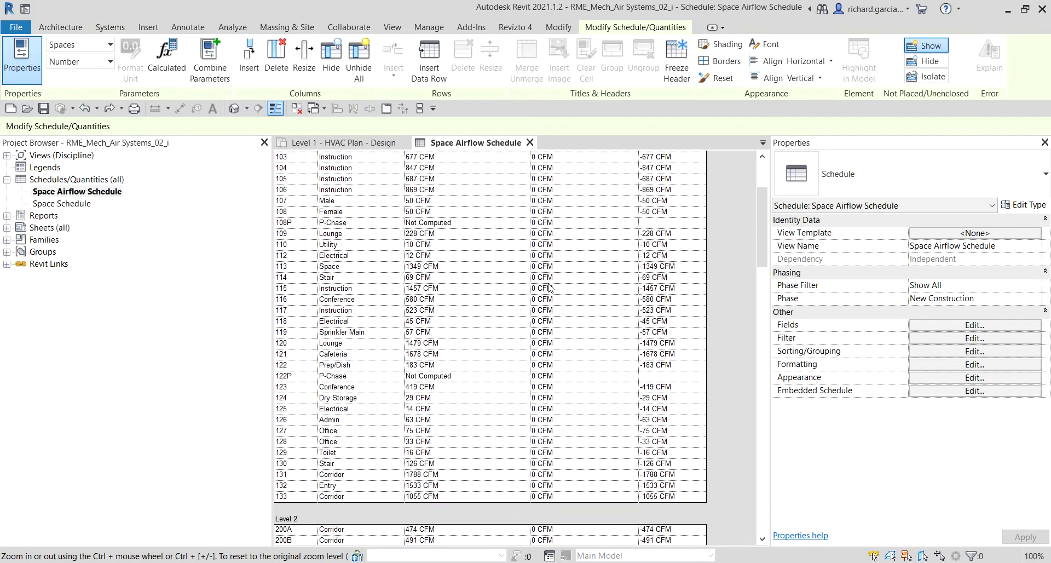
scroll(551, 288, "up", 2)
scroll(551, 287, "up", 2)
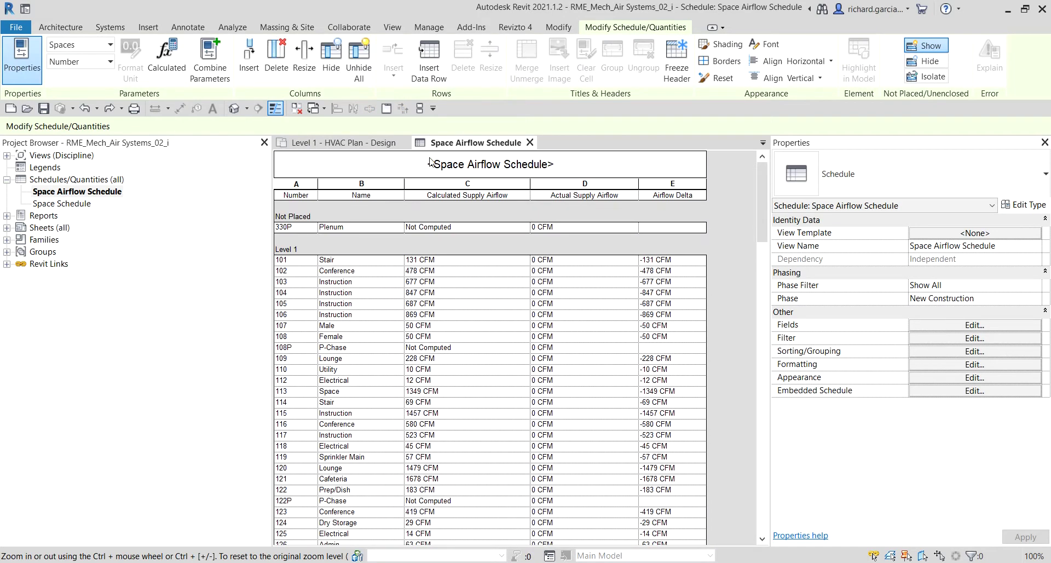
- View the whole building on the Level 1 HVAC plan, then return to the Space Airflow Schedule
left_click(351, 142)
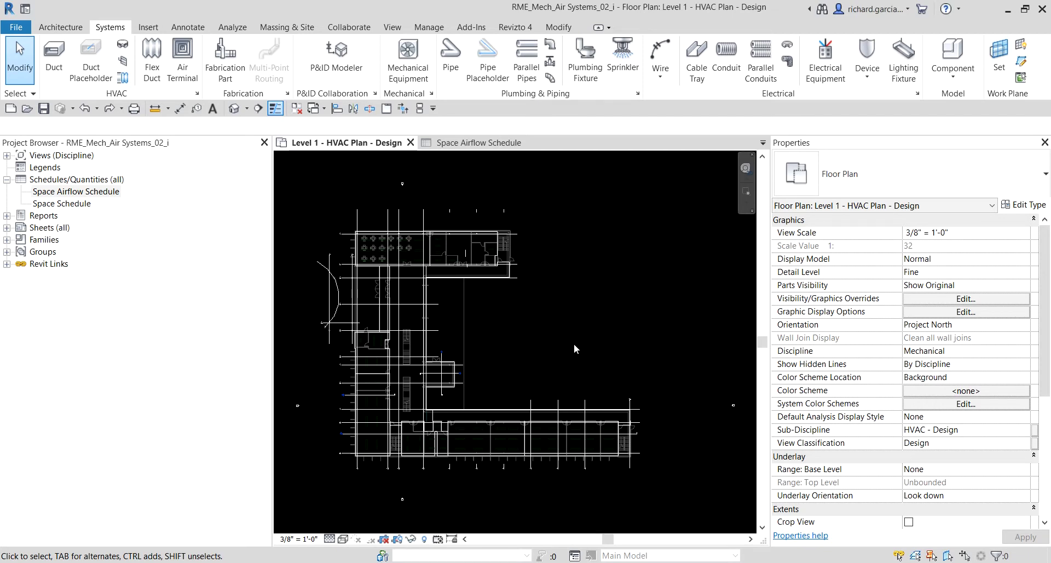
scroll(372, 498, "up", 3)
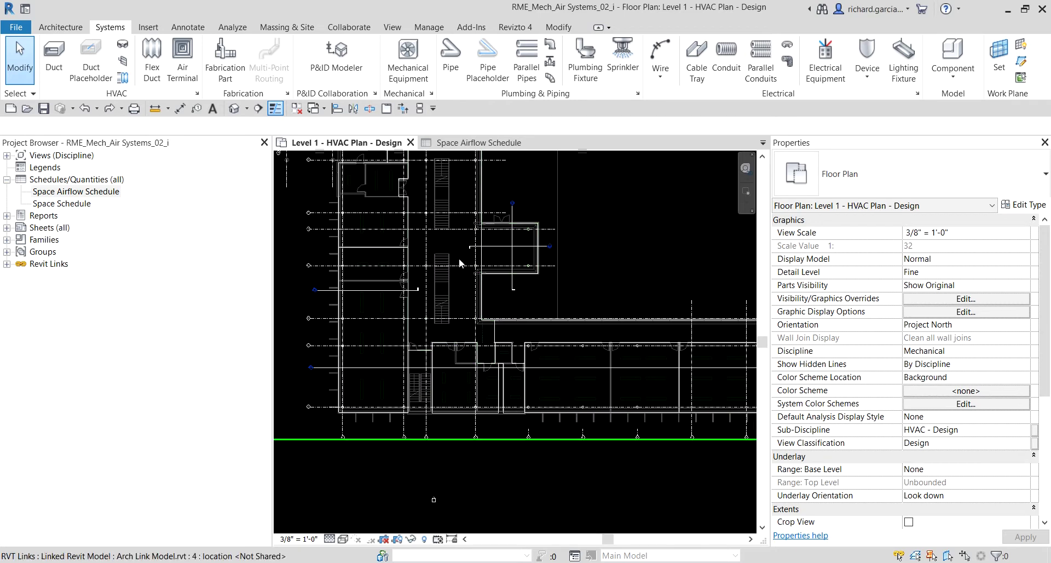
scroll(432, 328, "down", 2)
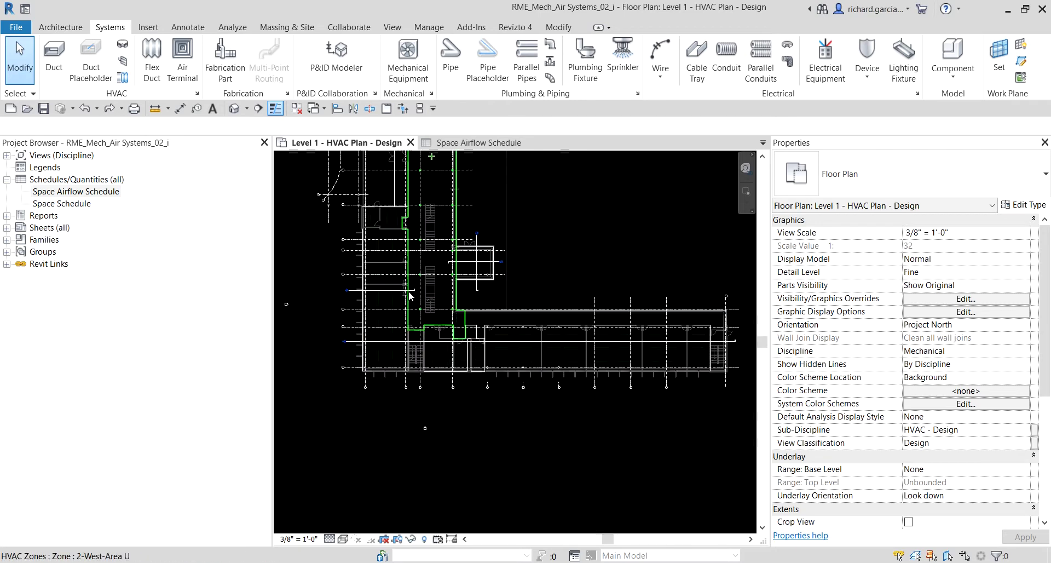
middle_click_drag(571, 217, 568, 313)
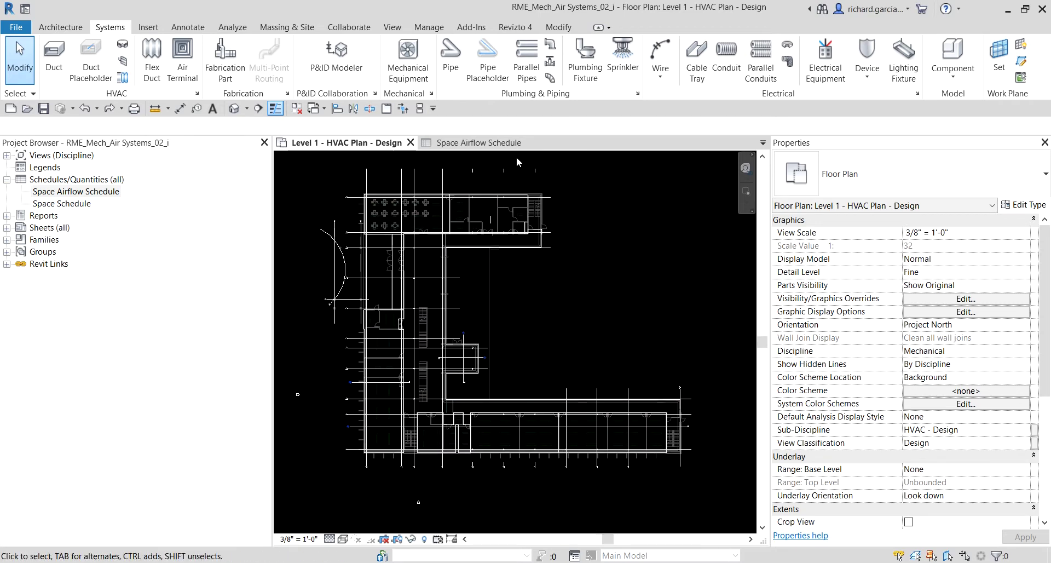
left_click(476, 143)
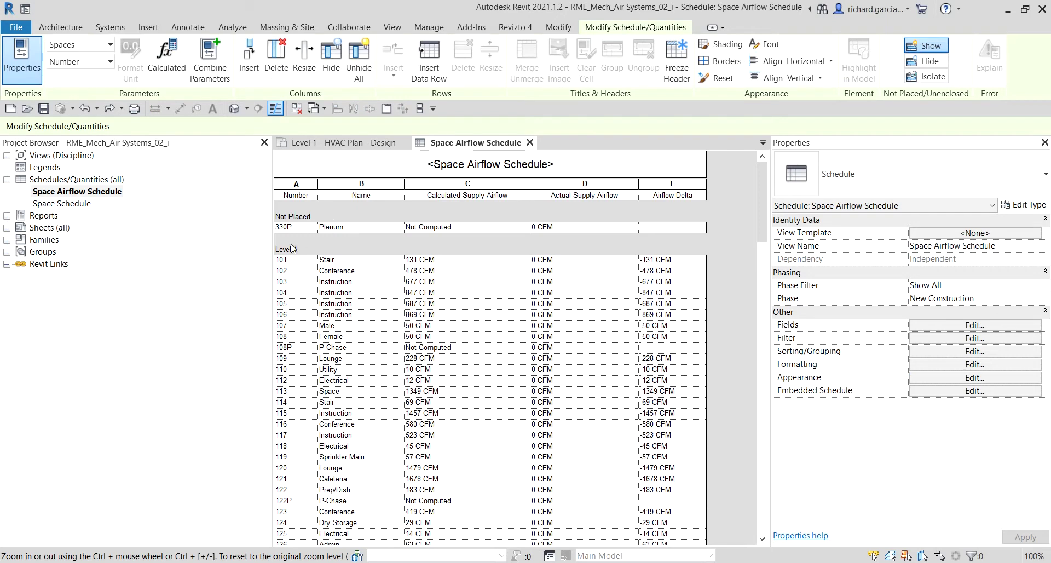
- Select space 115 in the schedule and locate it on the Level 1 - HVAC plan
left_click(287, 413)
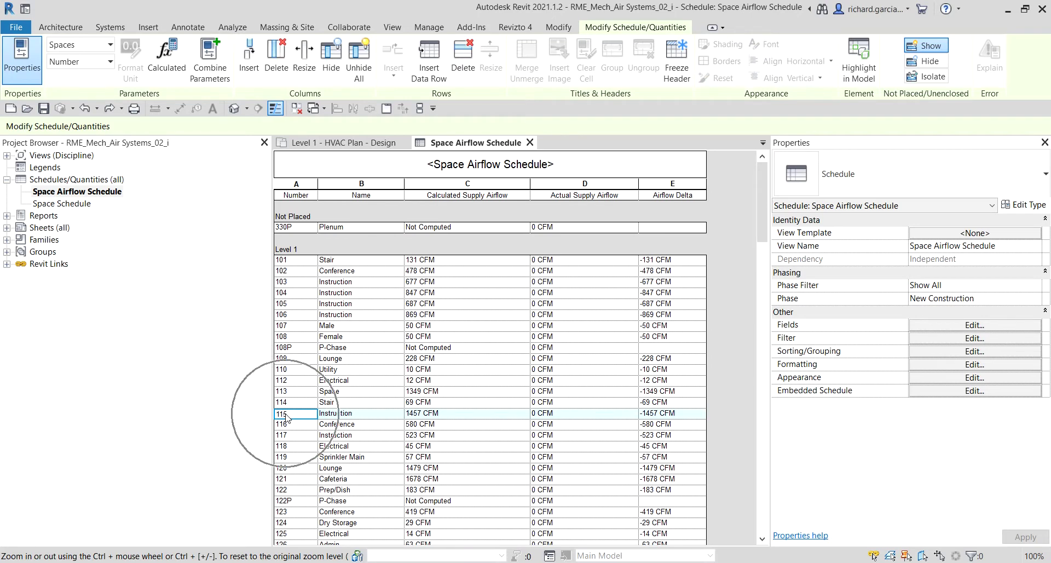
left_click(345, 143)
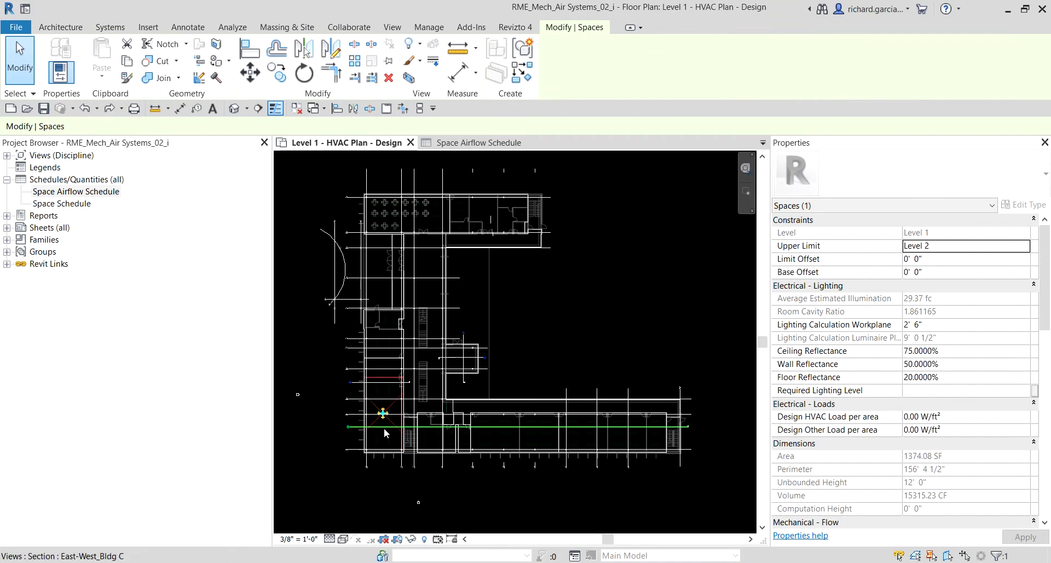
scroll(383, 428, "up", 4)
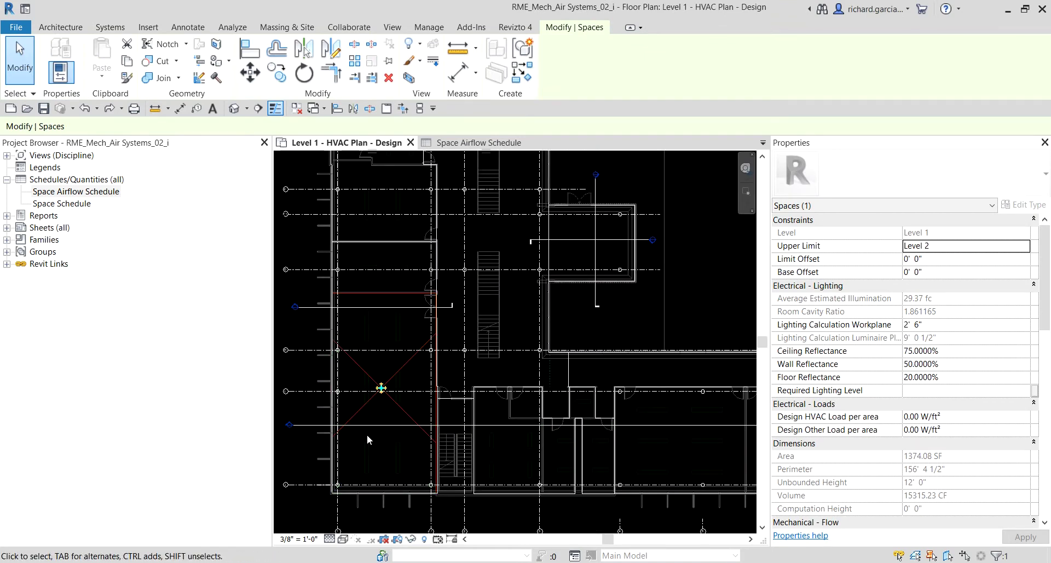
middle_click_drag(308, 412, 368, 401)
left_click(323, 399)
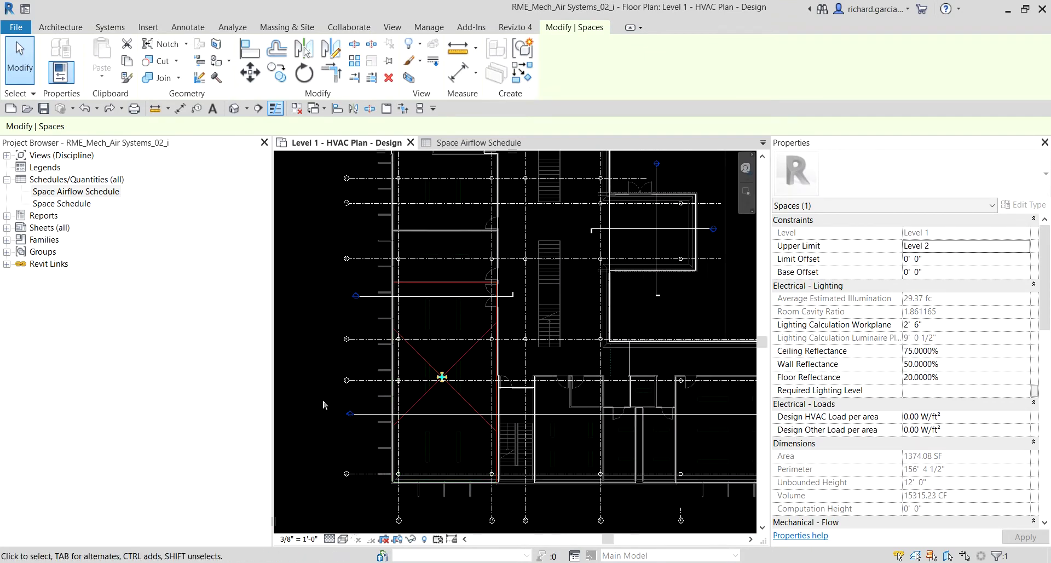
scroll(318, 386, "up", 1)
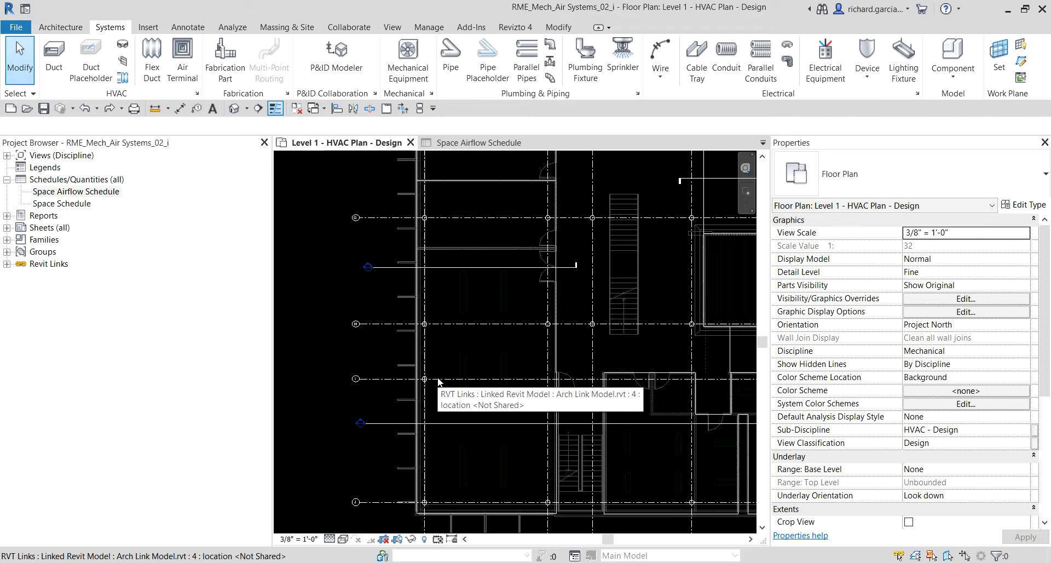
- Start an air terminal using the Supply Diffuser 24x24 - 8 Neck type
left_click(181, 56)
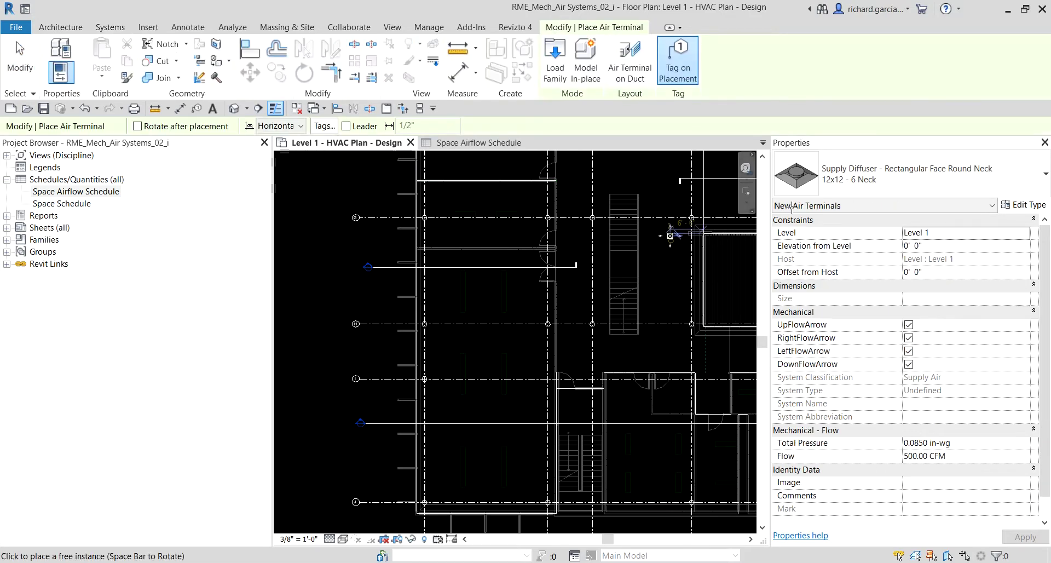
left_click(969, 187)
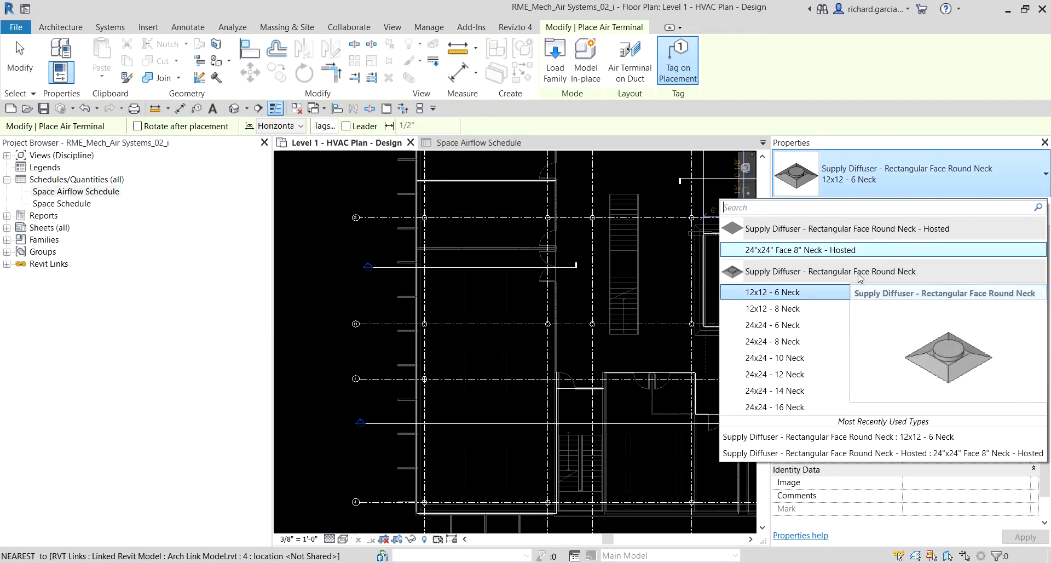
left_click(845, 235)
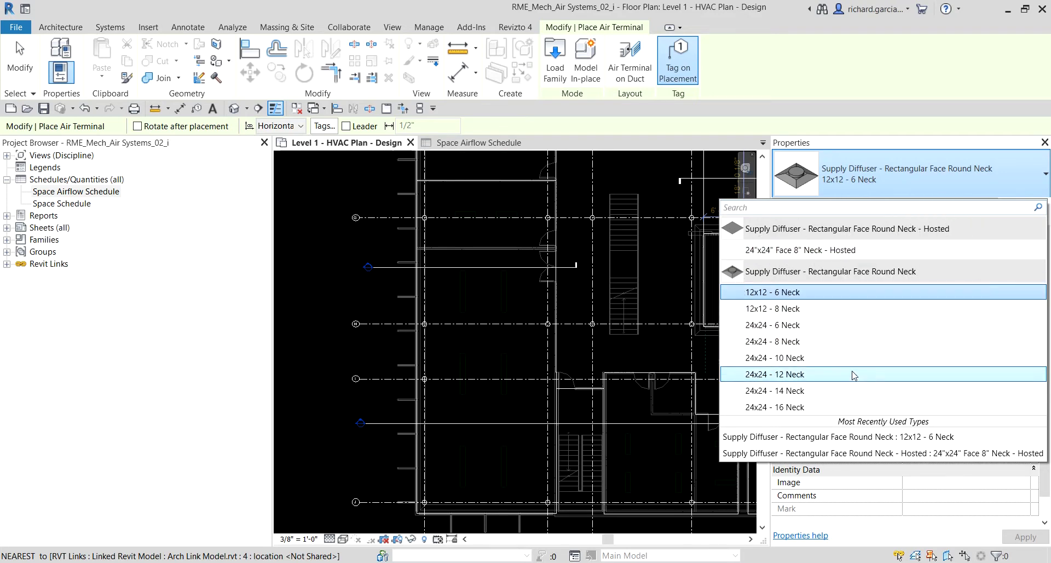
left_click(773, 342)
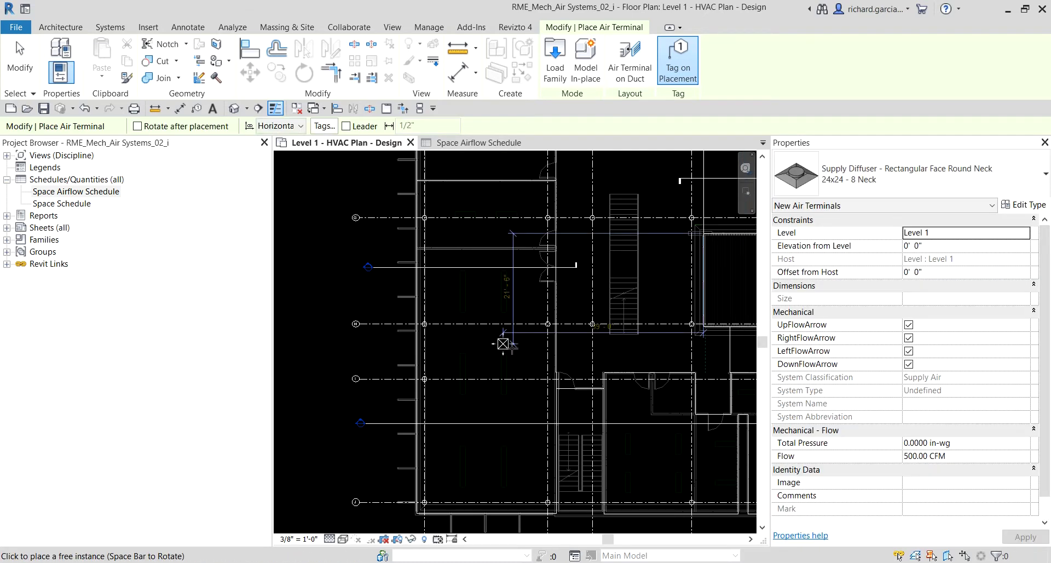
- Place the 24x24 - 8 Neck supply diffuser in the target room
scroll(469, 357, "up", 3)
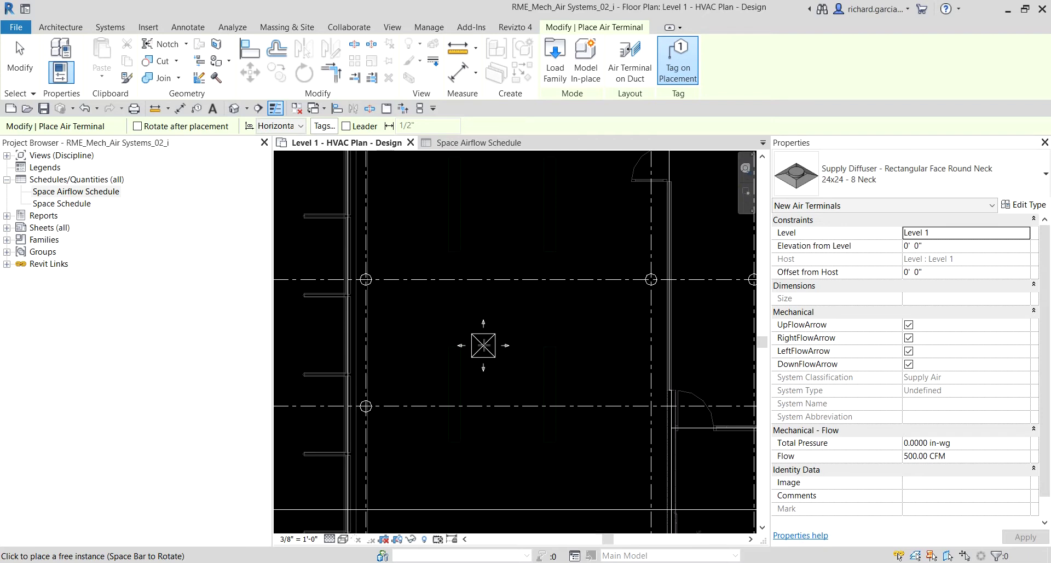
middle_click_drag(484, 346, 503, 301)
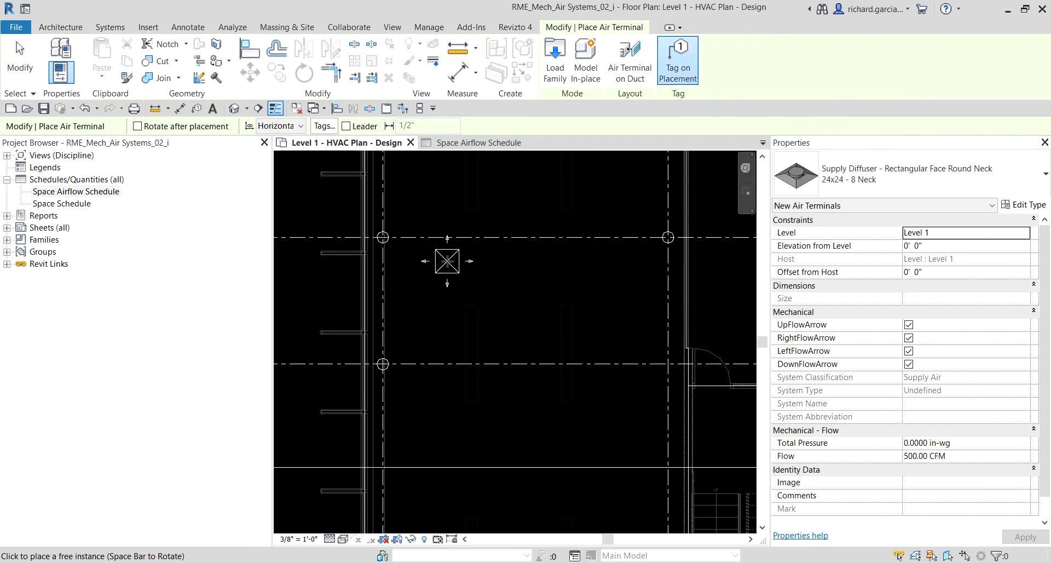
scroll(447, 261, "down", 2)
scroll(447, 261, "up", 3)
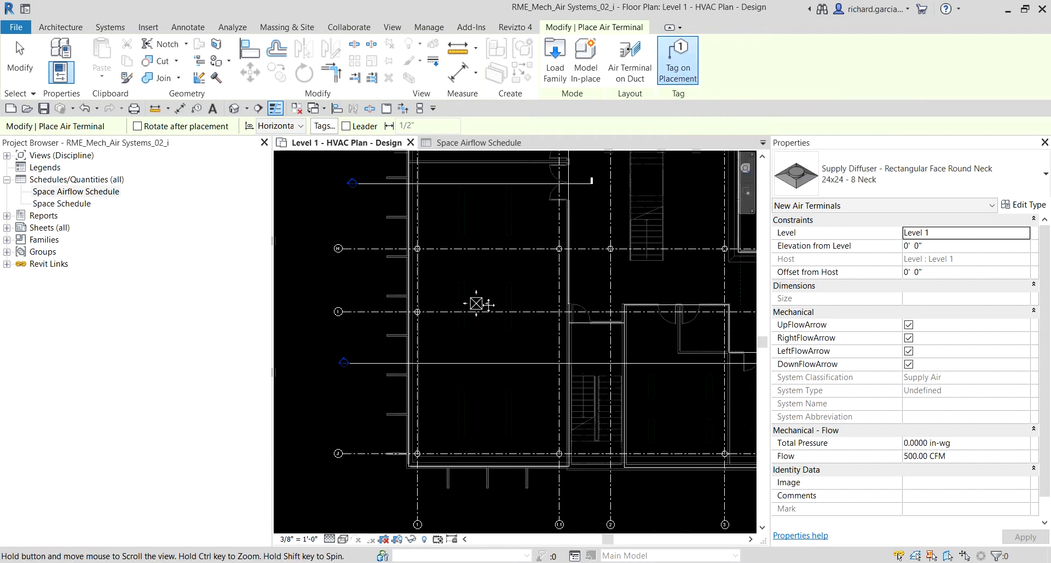
left_click(453, 243)
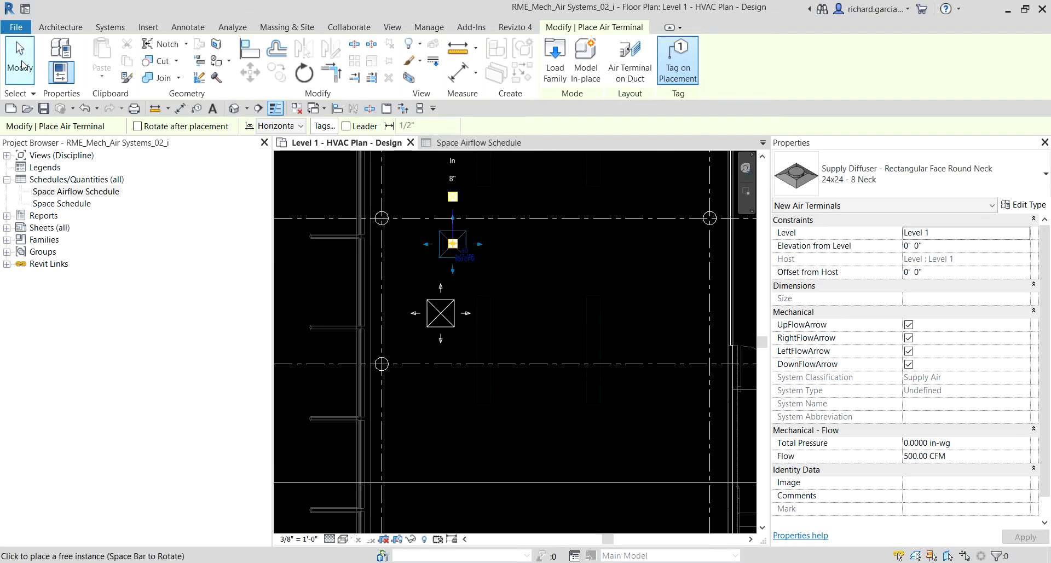
- End diffuser placement and select the new diffuser's SD / 500 CFM tag
left_click(20, 63)
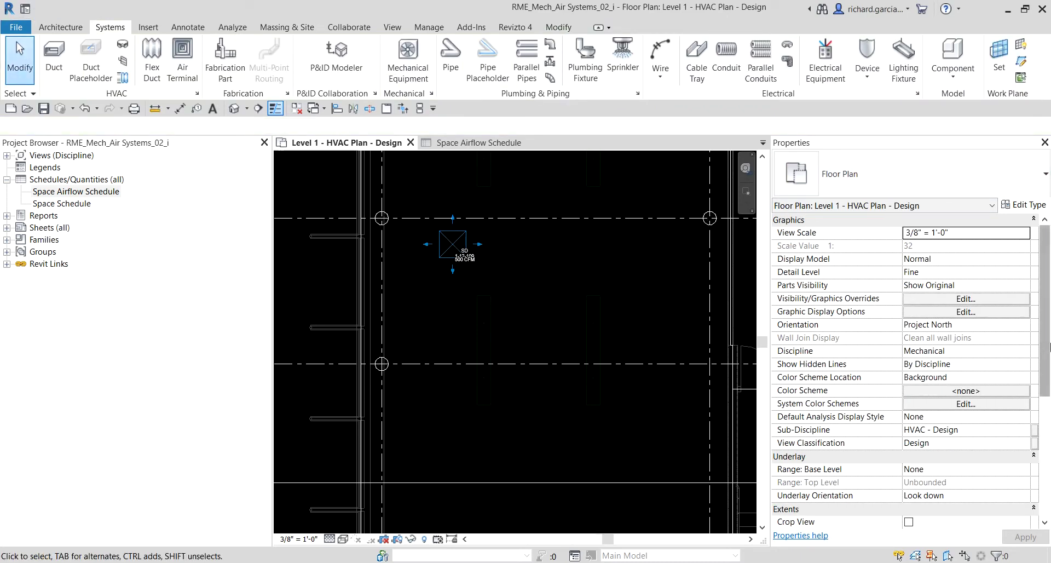
scroll(470, 246, "up", 5)
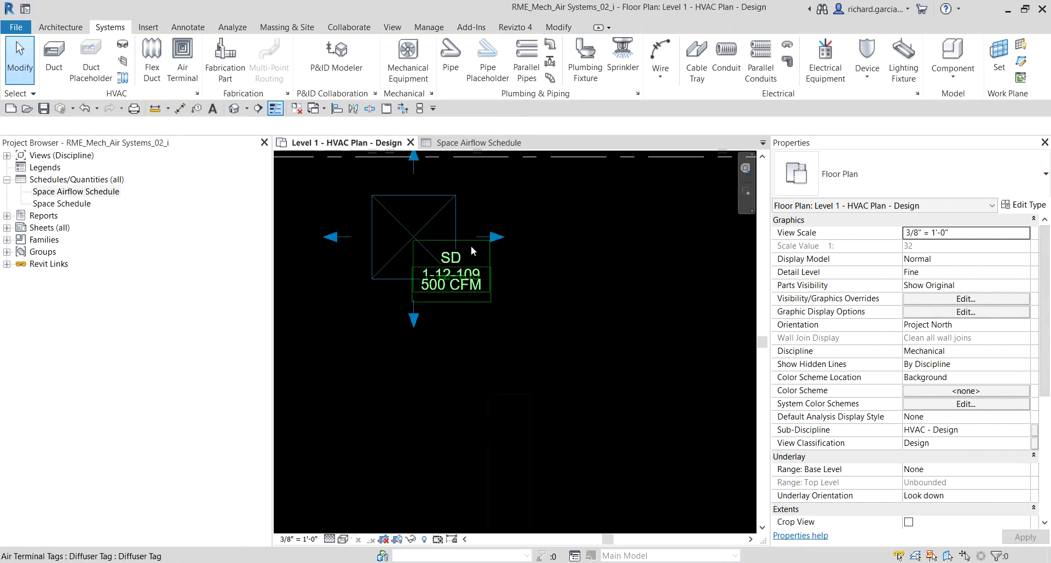
left_click(440, 356)
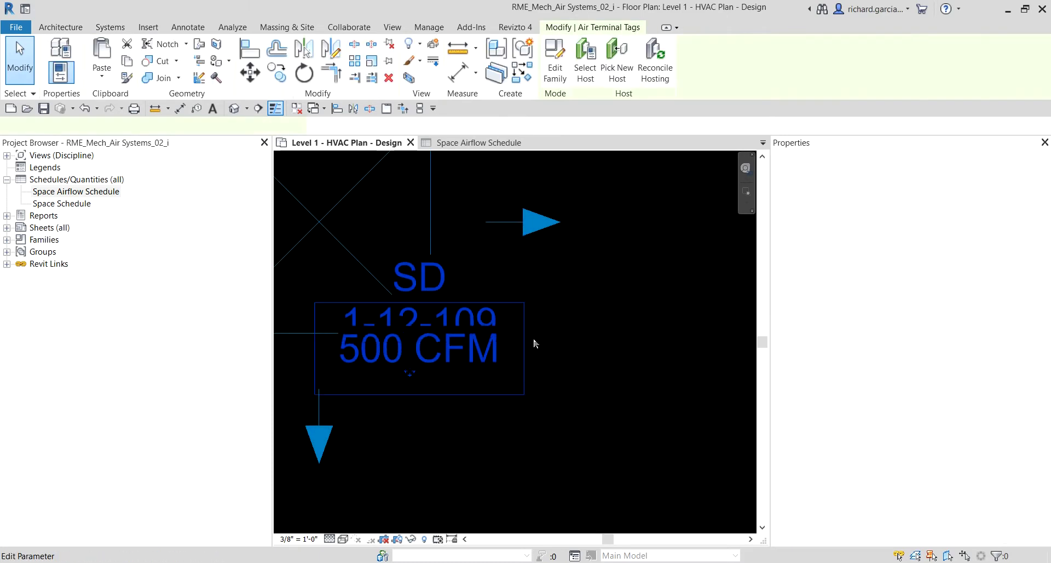
scroll(444, 370, "down", 1)
scroll(445, 379, "down", 1)
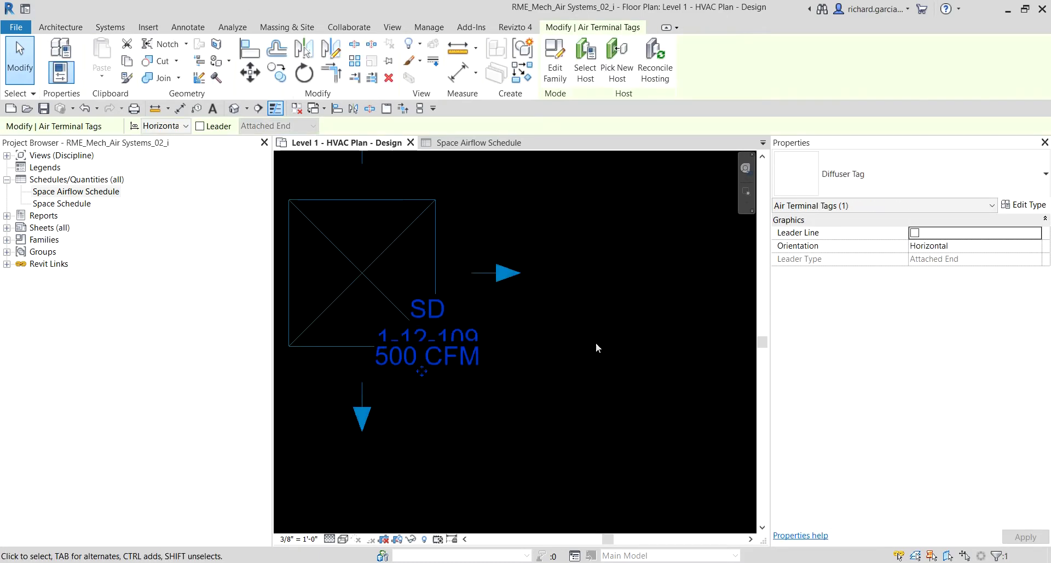
left_click(457, 353)
- Edit the Diffuser Tag family, nudge its CFM label down, and load it into the project
left_click(555, 57)
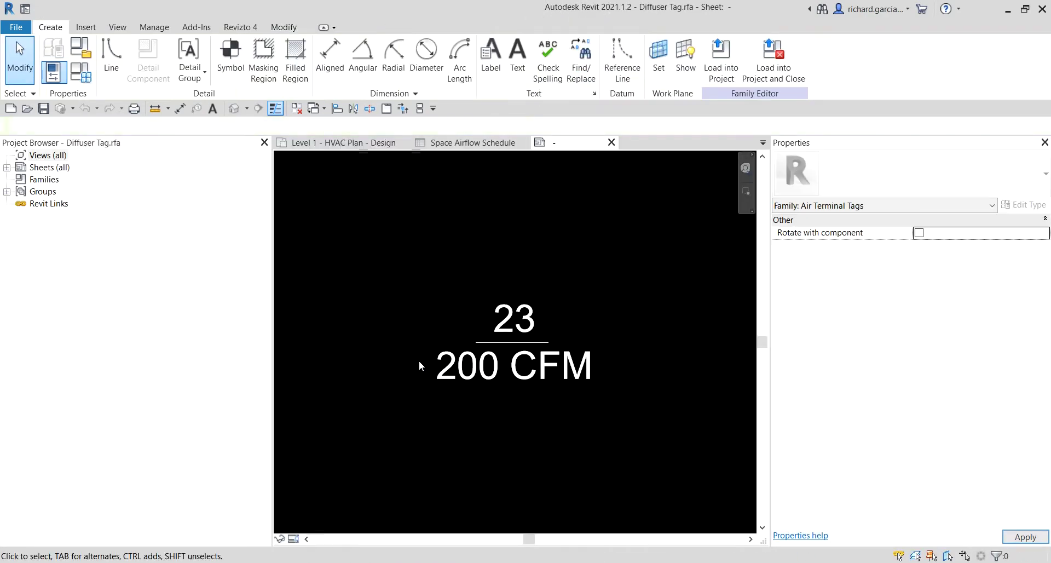
left_click(569, 379)
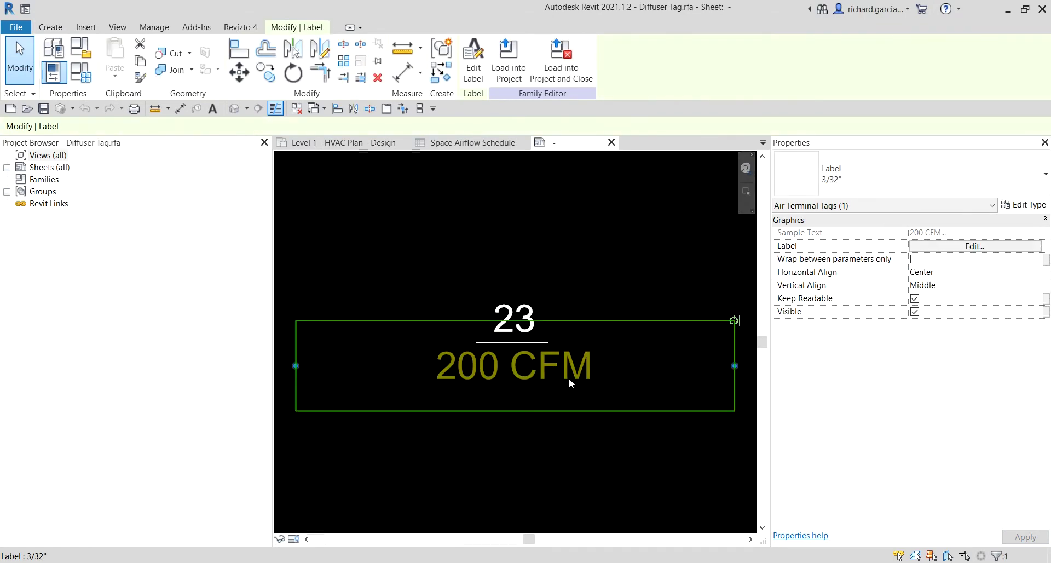
key("Down")
key("Down")
key("Down")
key("Down")
key("Down")
key("Down")
key("Down")
key("Down")
key("Down")
key("Down")
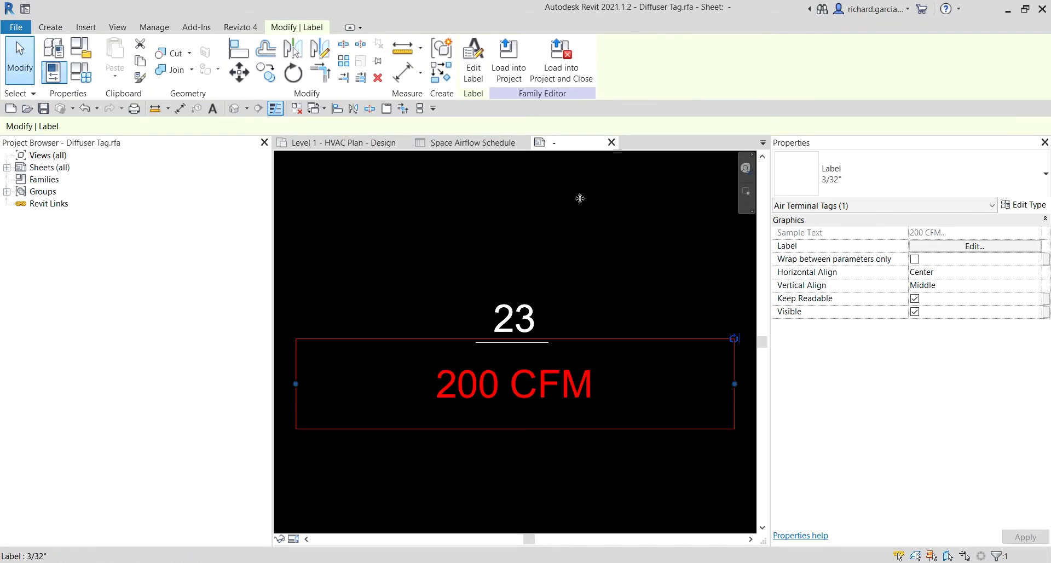
left_click(516, 62)
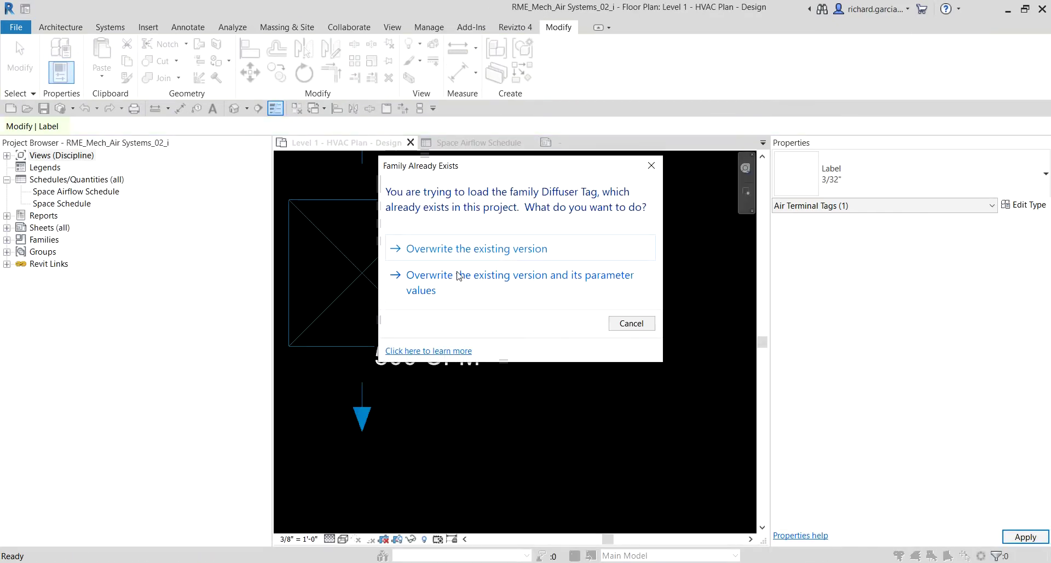
- Overwrite the Diffuser Tag with its parameter values and move the tag to the diffuser's lower right
left_click(459, 276)
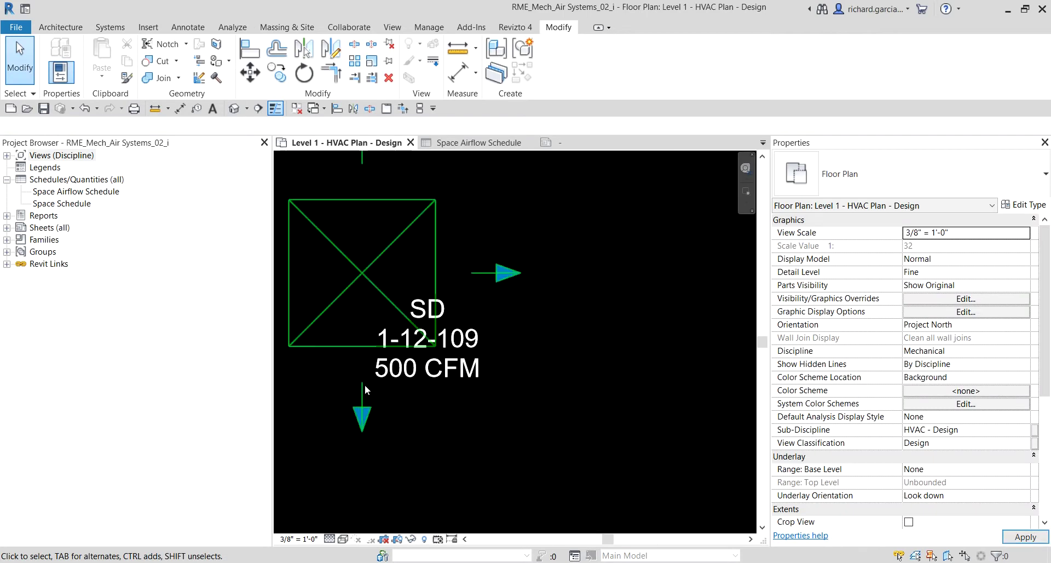
scroll(455, 386, "down", 3)
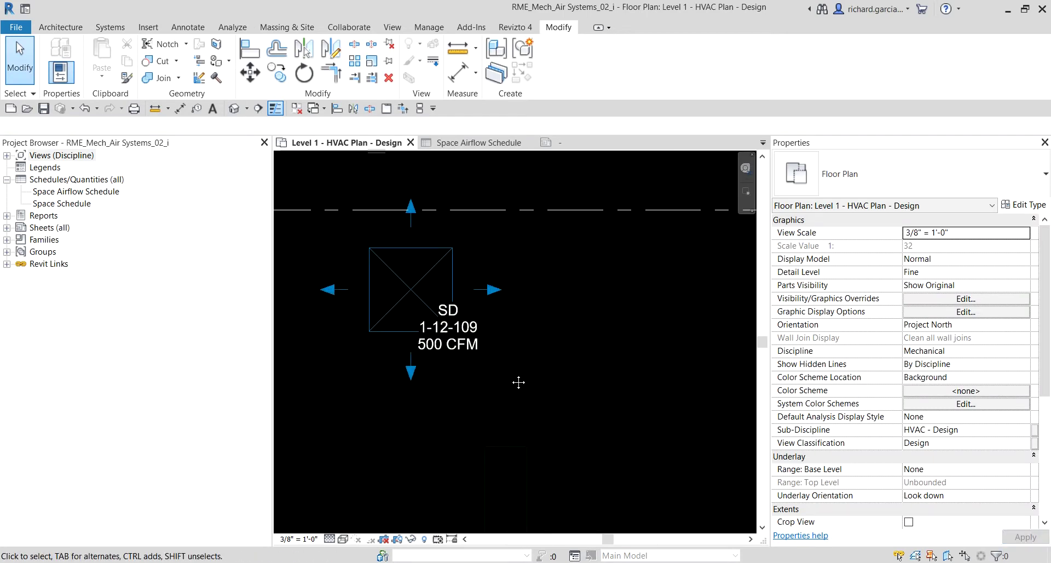
left_click(464, 338)
scroll(469, 351, "up", 1)
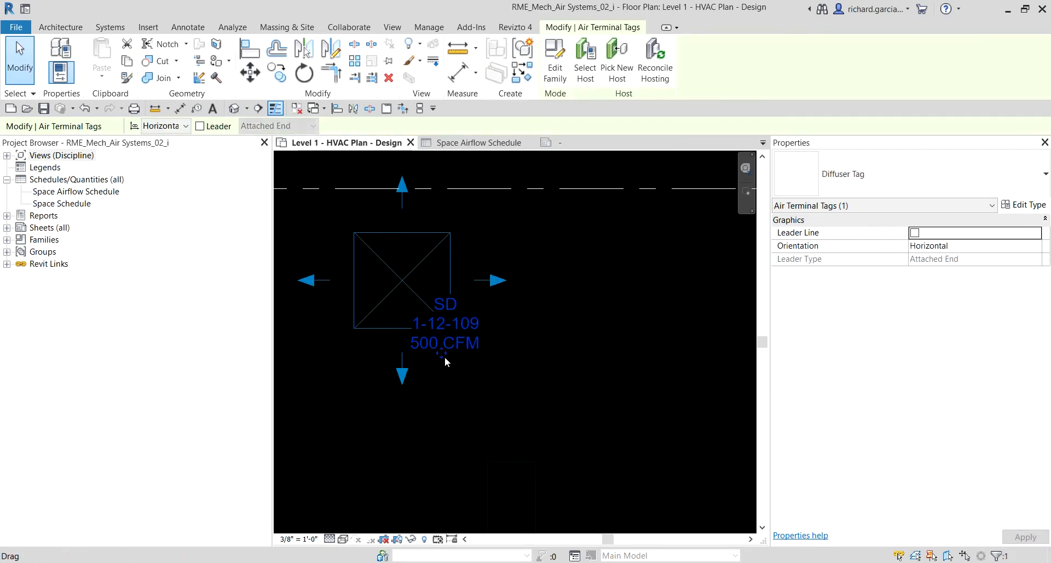
left_click_drag(477, 376, 523, 391)
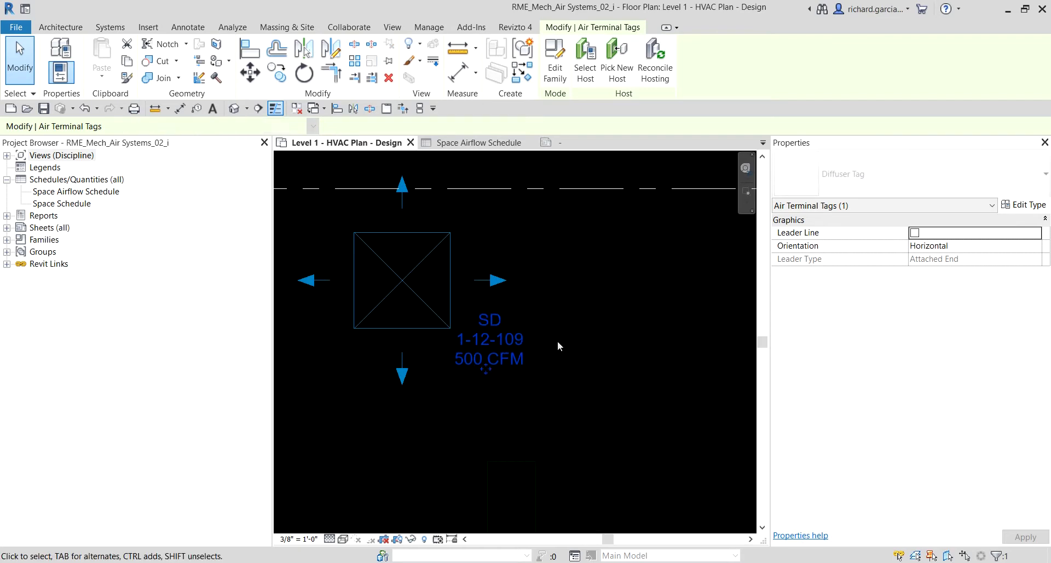
key("Escape")
- Select the supply diffuser beside the reloaded SD 1-12-109 tag
scroll(527, 324, "down", 3)
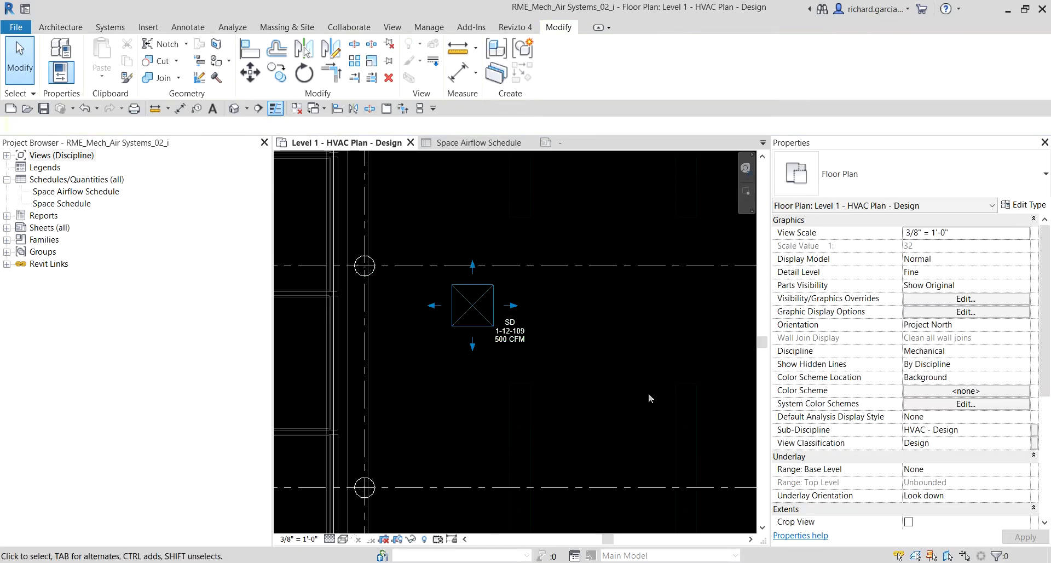
left_click(474, 309)
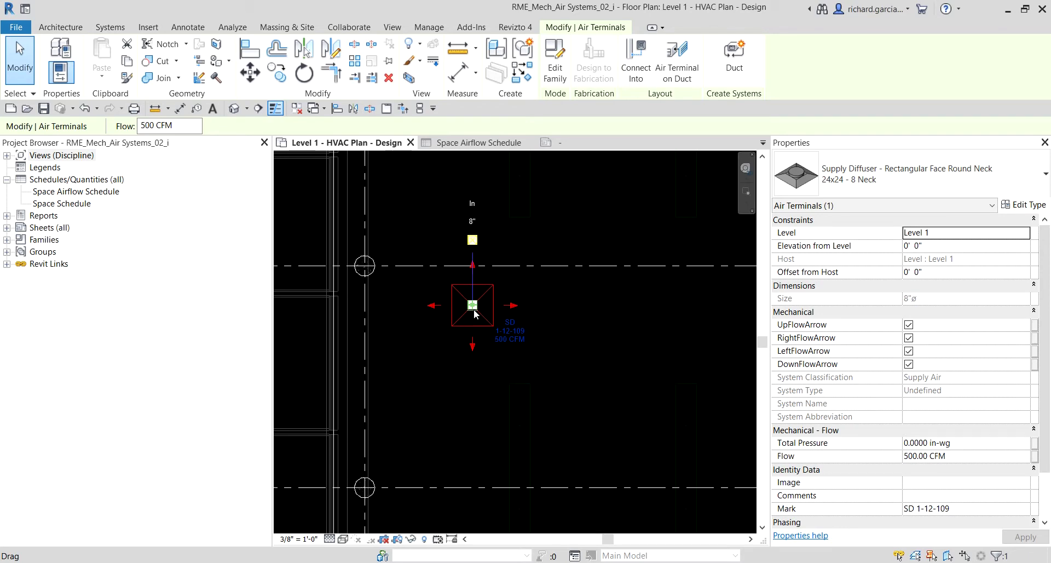
scroll(416, 310, "down", 2)
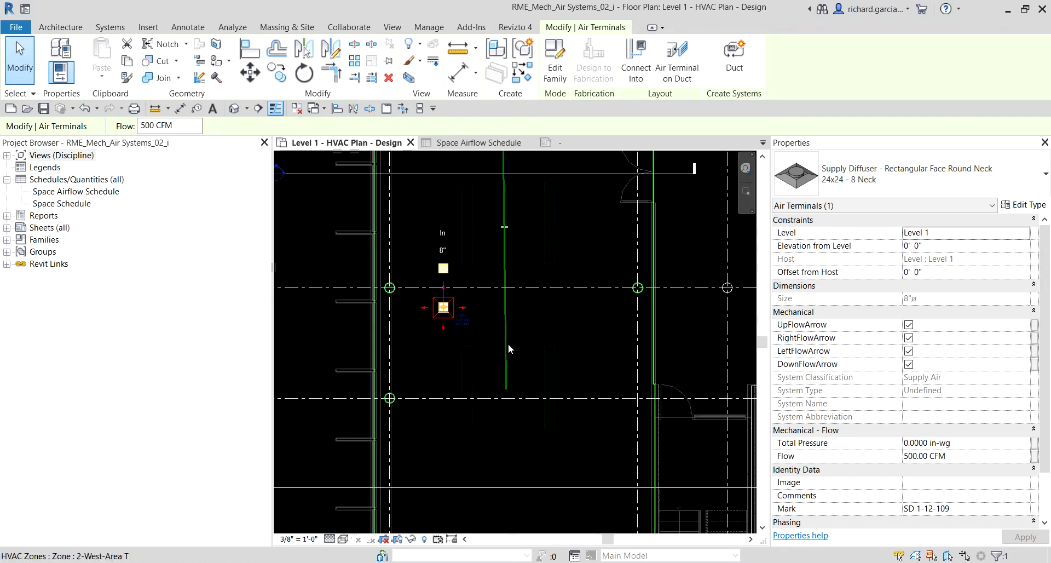
scroll(501, 321, "up", 2)
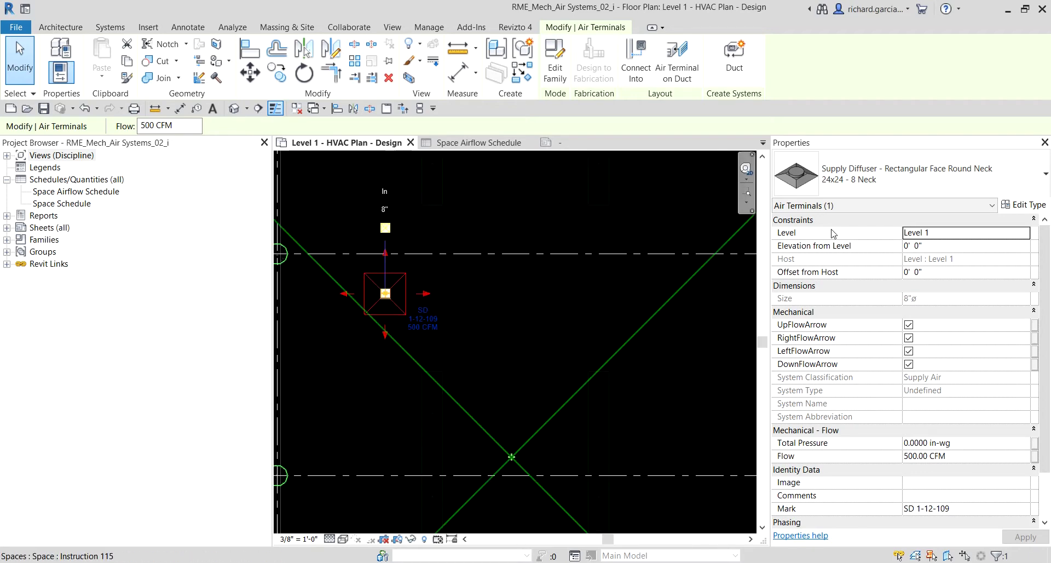
- Set the supply diffuser's Offset from Host to 9' in Properties and deselect it
key("ctrl")
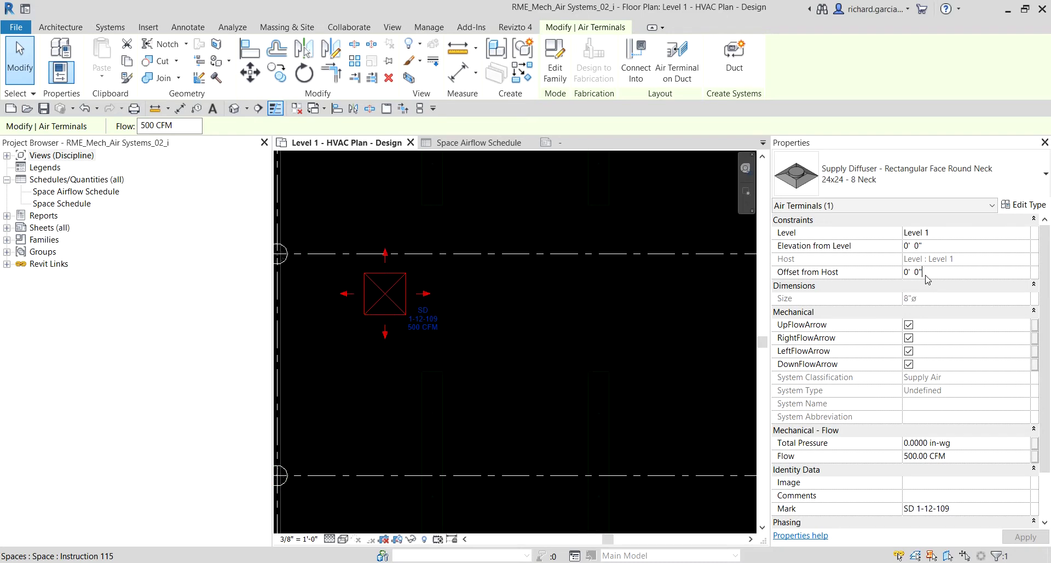
key("ctrl")
left_click_drag(926, 274, 891, 274)
key("ctrl")
type("9")
key("Return")
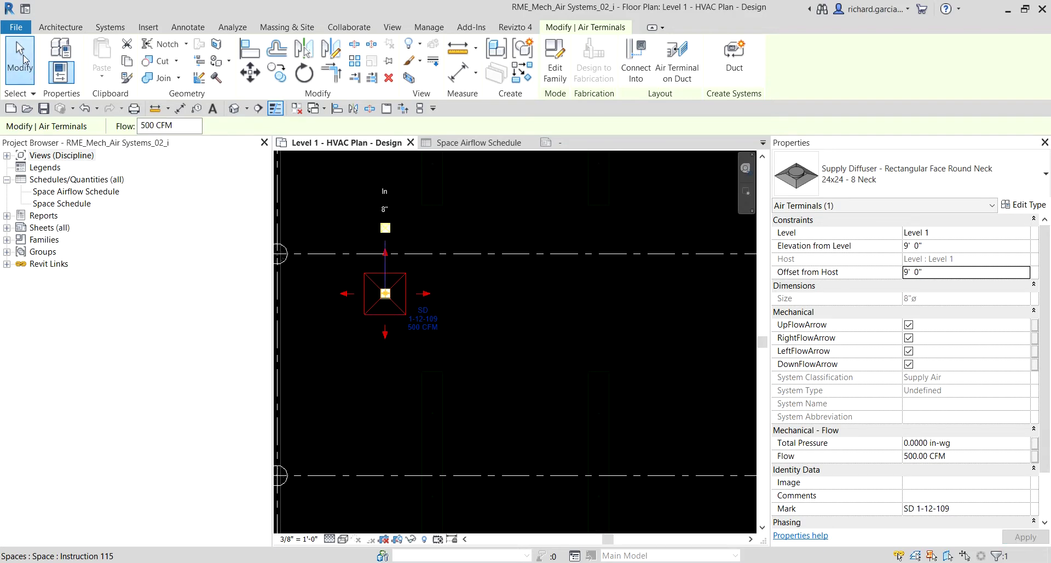
left_click(22, 57)
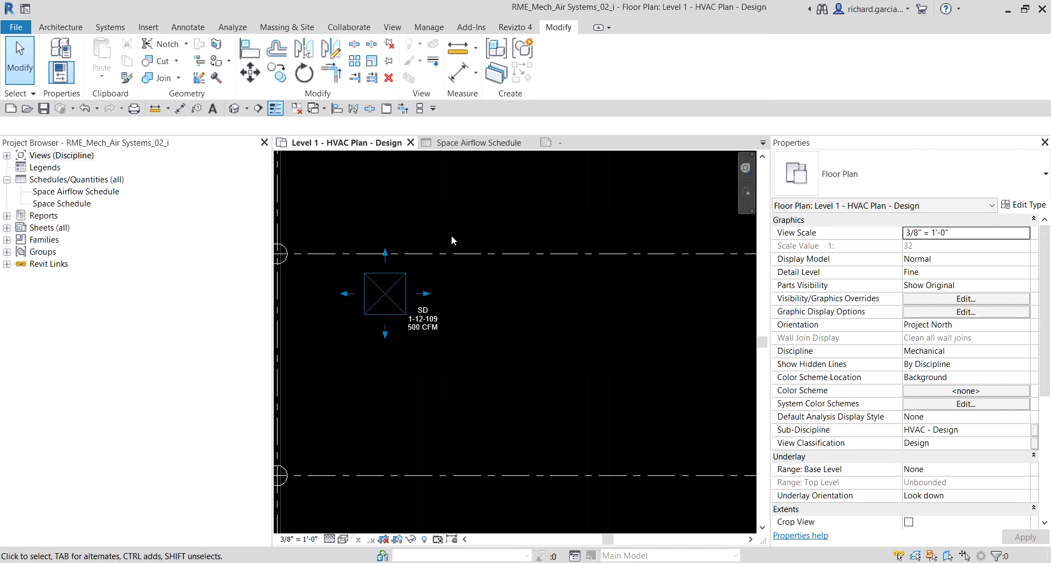
- Change the supply diffuser's Offset from Host to 8' 0"
scroll(451, 235, "up", 2)
middle_click_drag(451, 237, 597, 228)
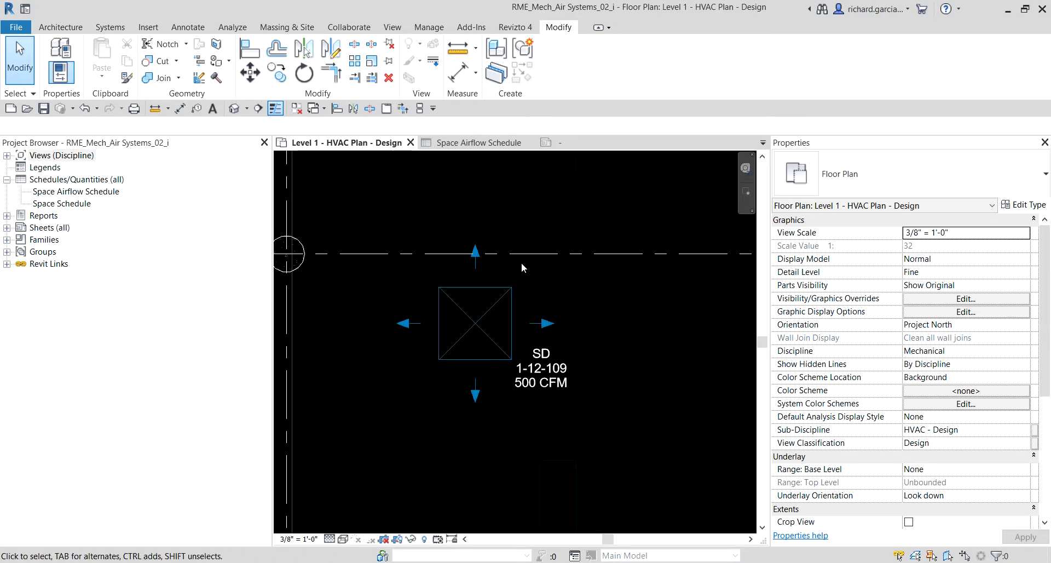
left_click(504, 284)
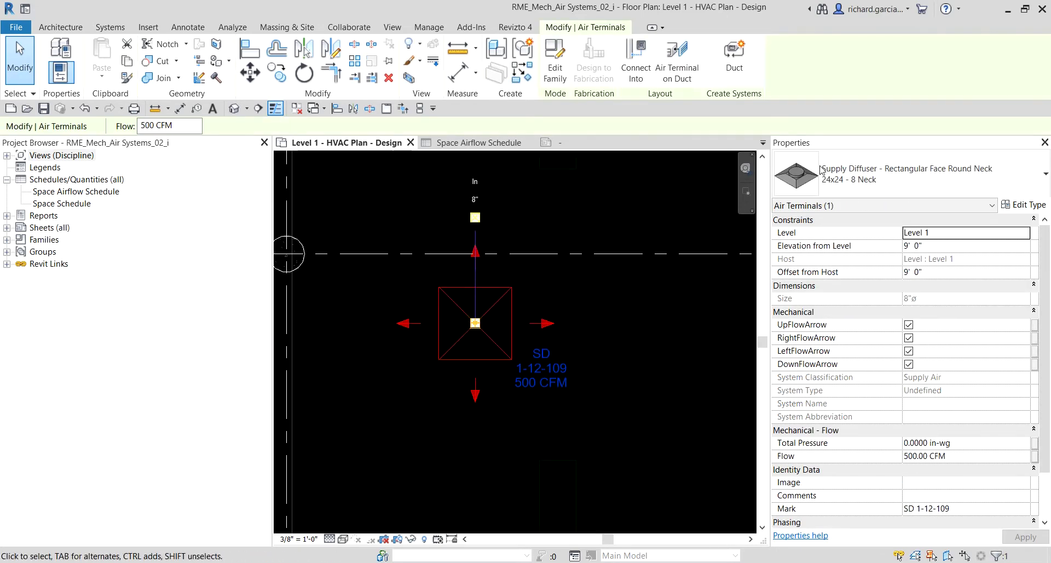
left_click(943, 278)
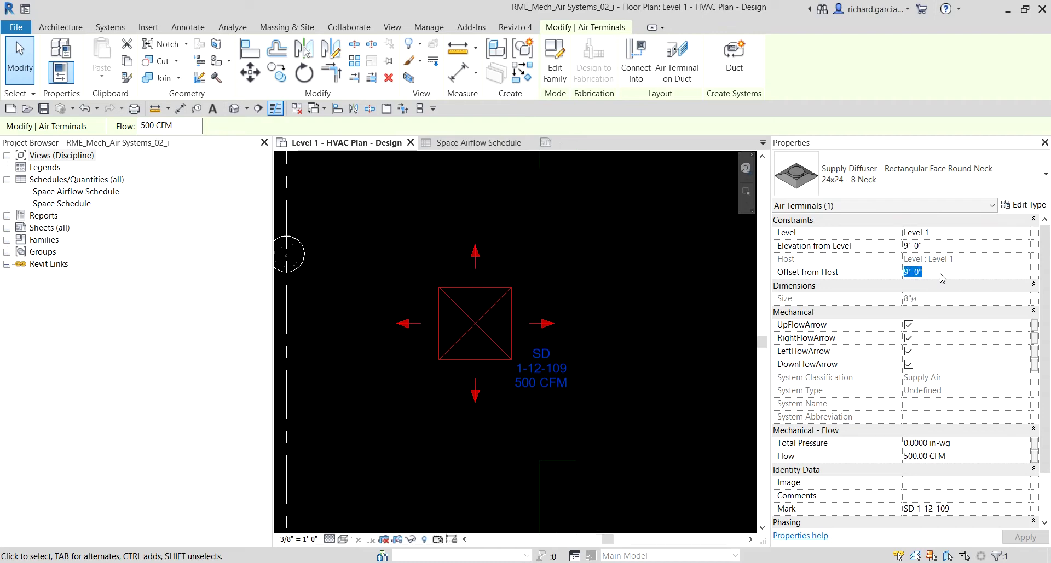
type("8' 0\"")
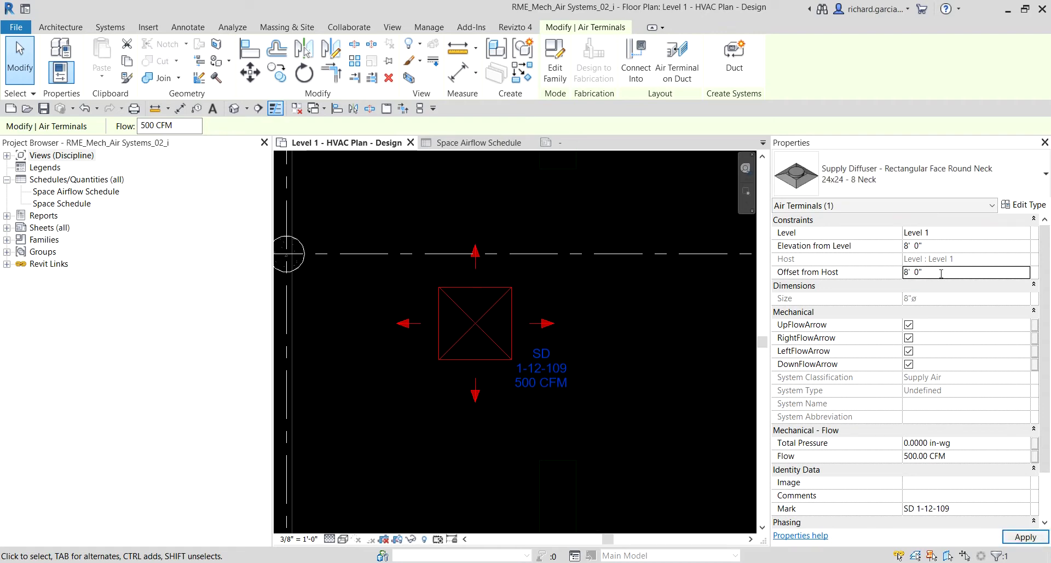
key("Return")
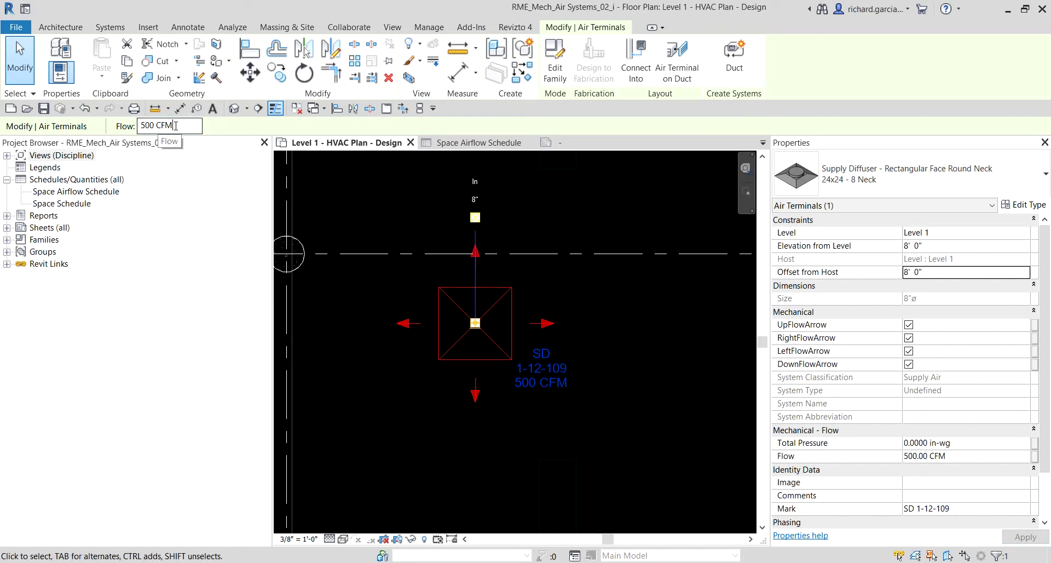
- Reduce the diffuser's flow from 500 to 360 CFM and deselect it
left_click_drag(175, 125, 134, 119)
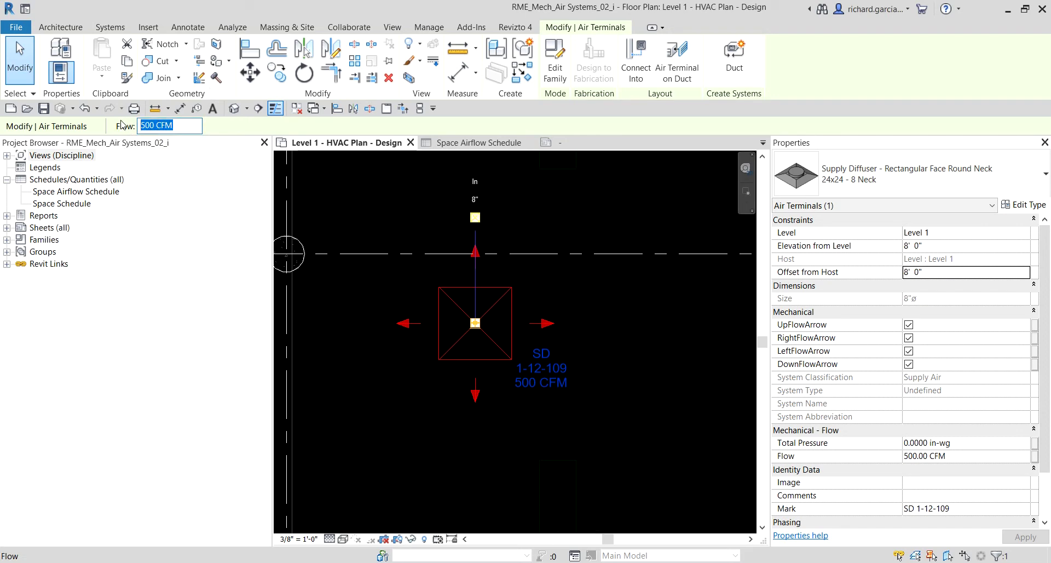
type("360")
key("Return")
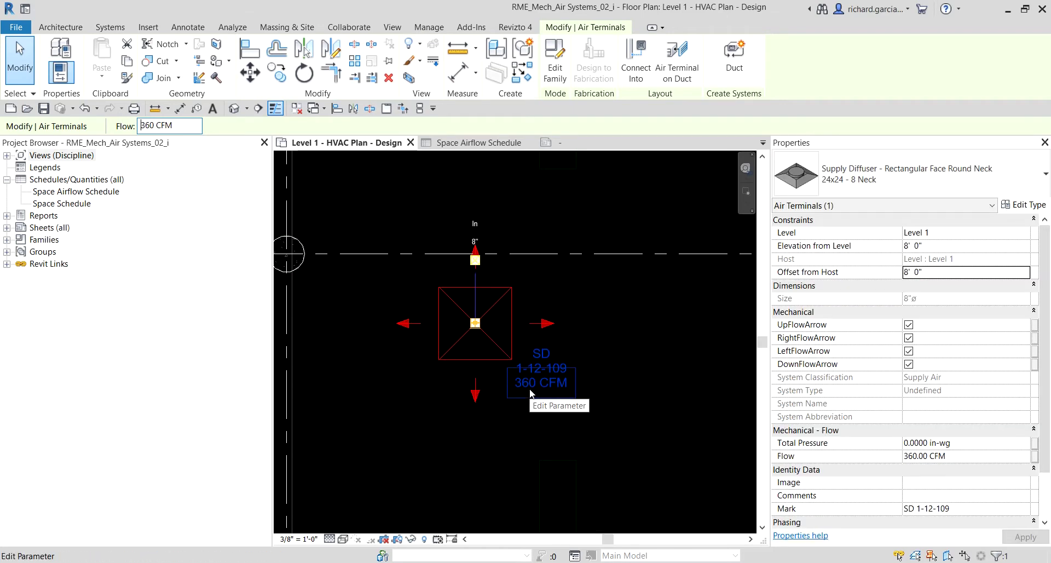
left_click(648, 307)
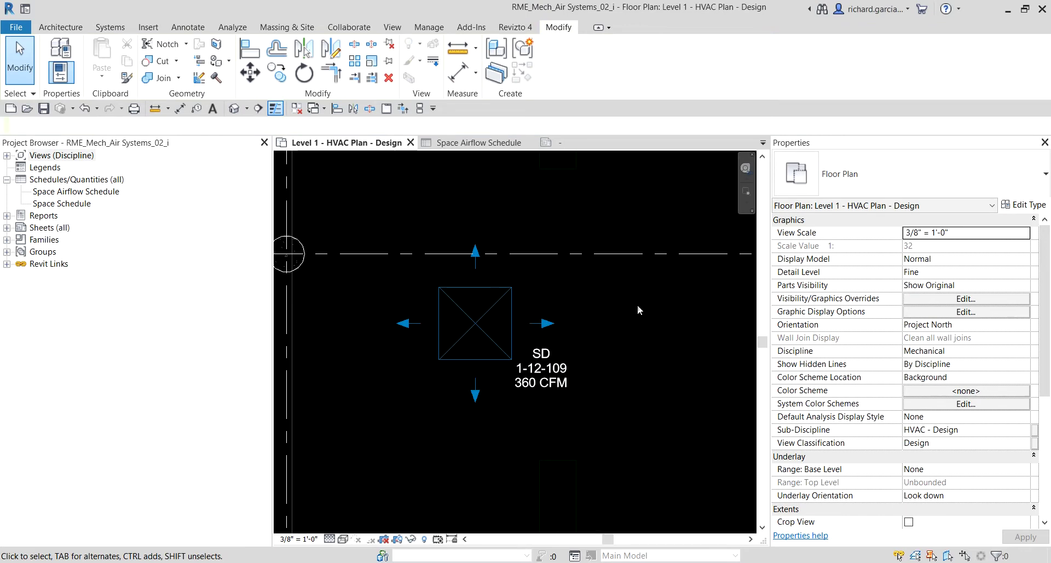
- Copy the 360 CFM supply diffuser 20' straight down, then select the upper diffuser
scroll(618, 306, "down", 3)
left_click(562, 310)
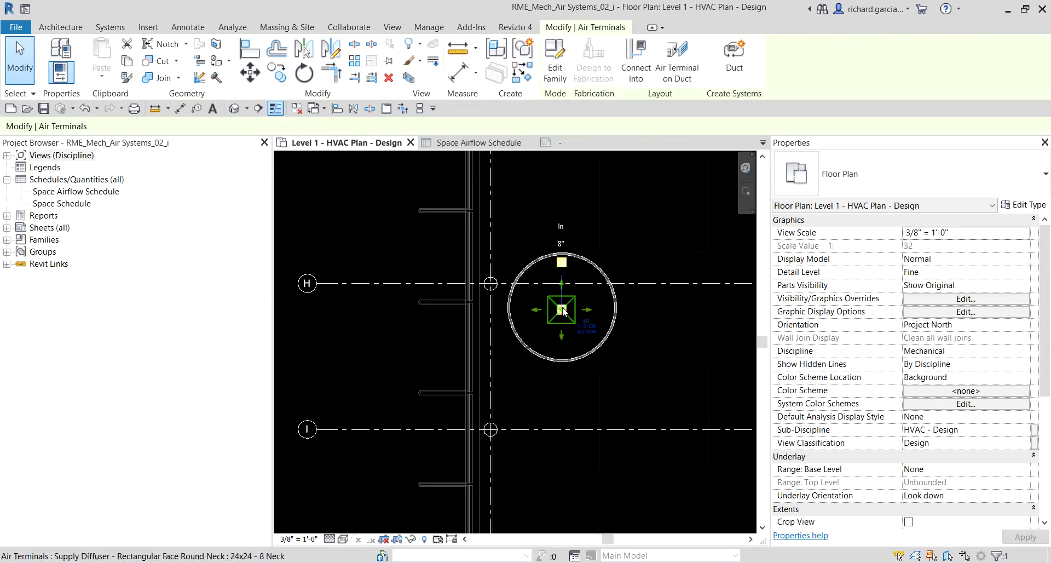
left_click(275, 70)
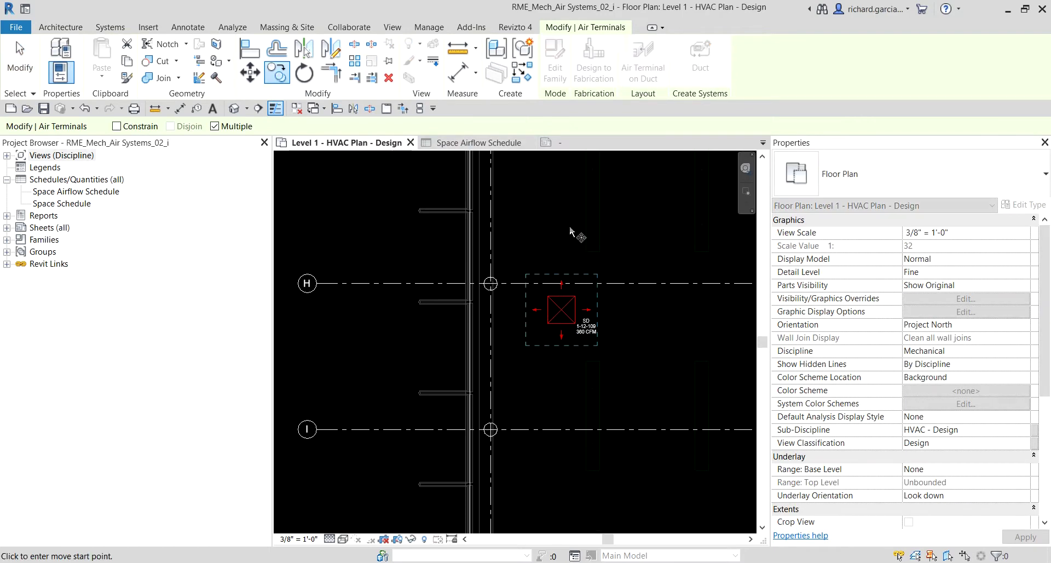
scroll(636, 326, "down", 2)
middle_click_drag(579, 297, 488, 246)
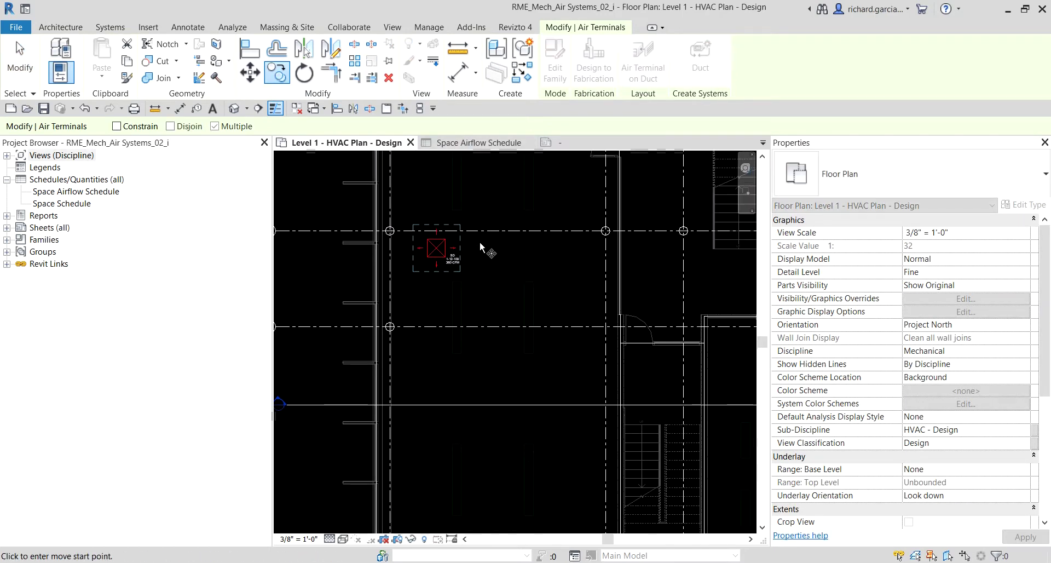
left_click(479, 242)
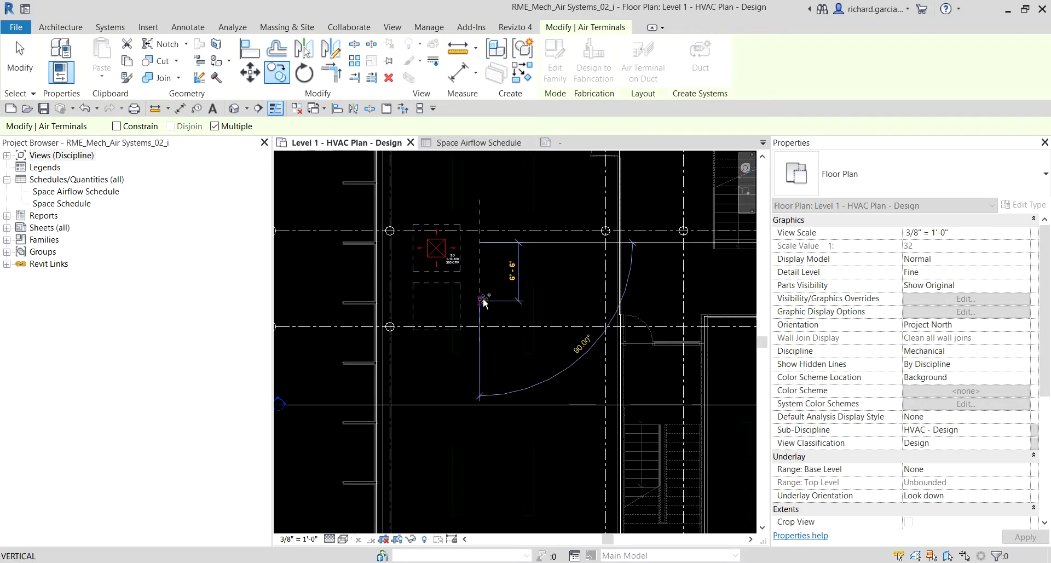
type("20")
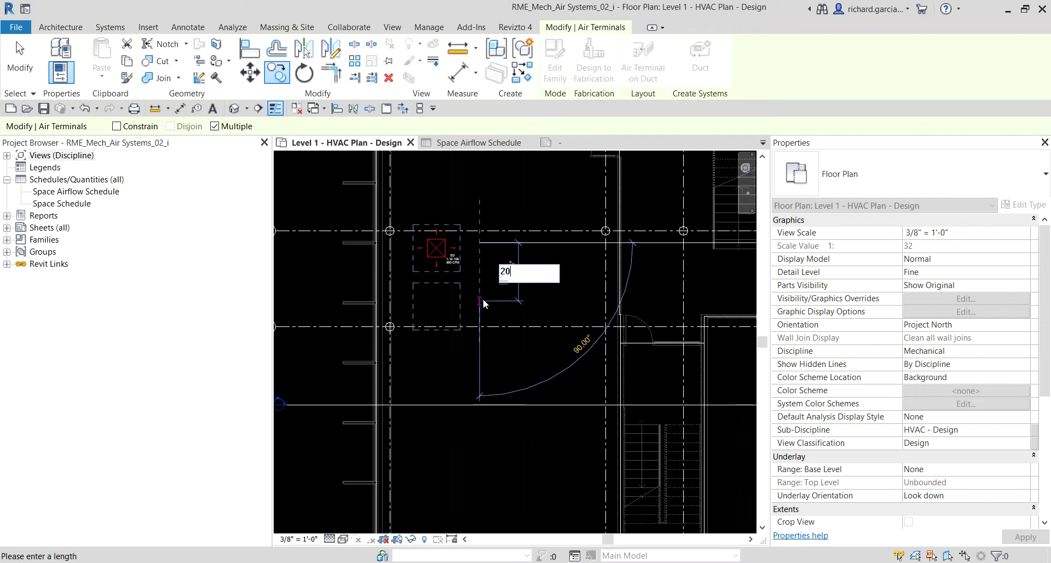
key("Return")
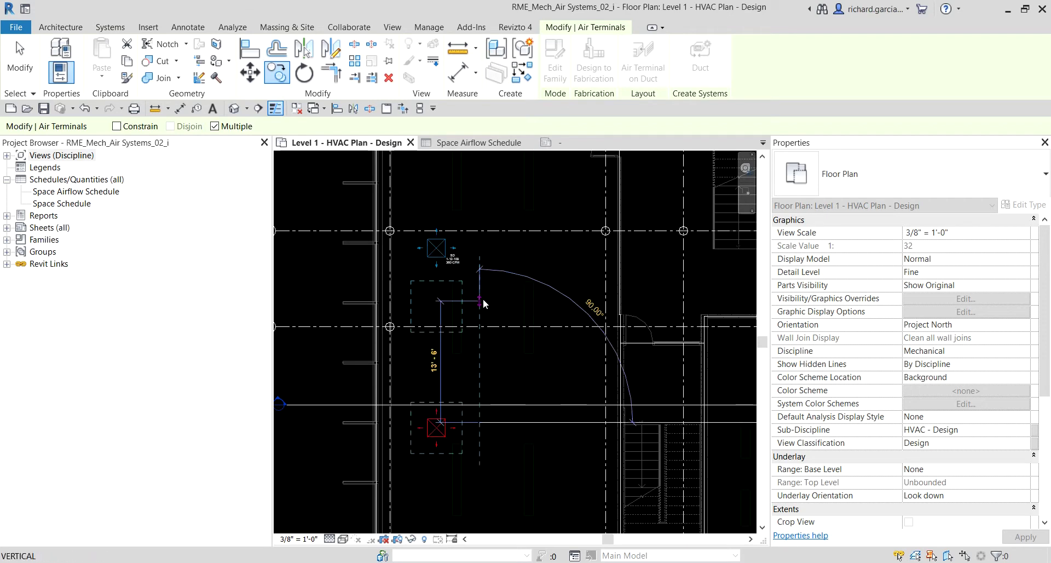
scroll(482, 298, "down", 2)
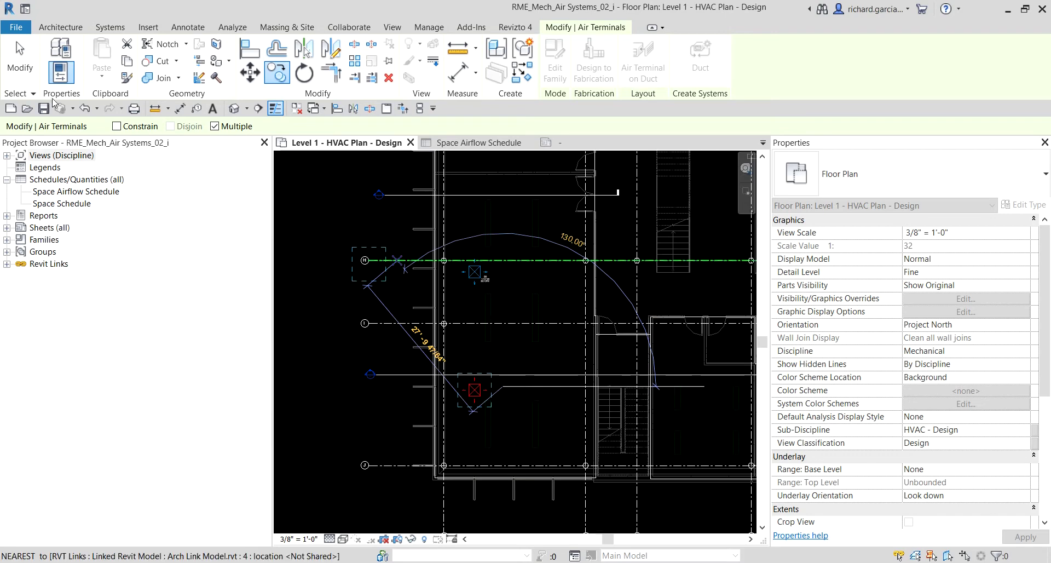
left_click(24, 68)
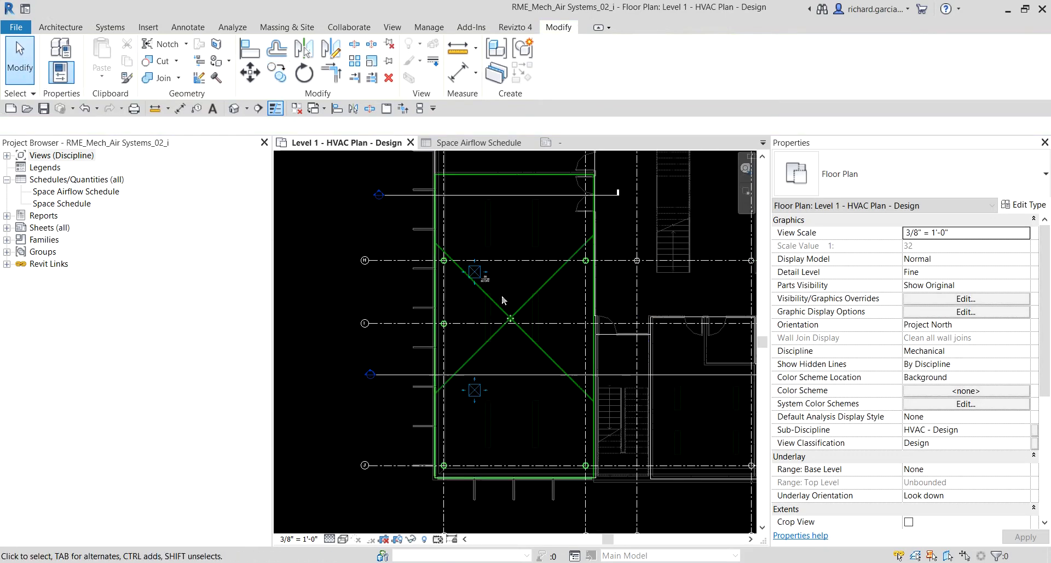
scroll(523, 359, "up", 2)
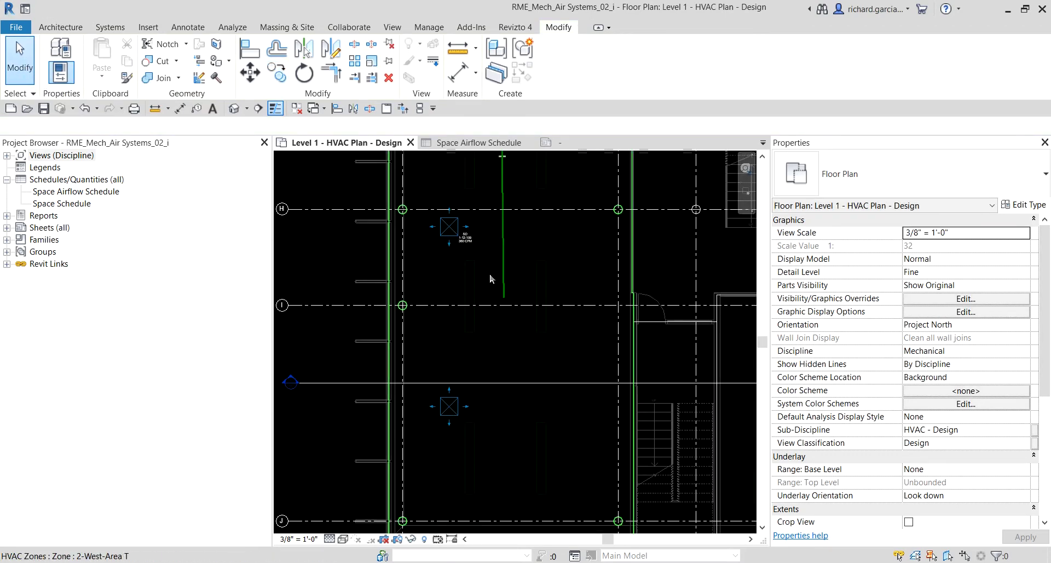
left_click(440, 235)
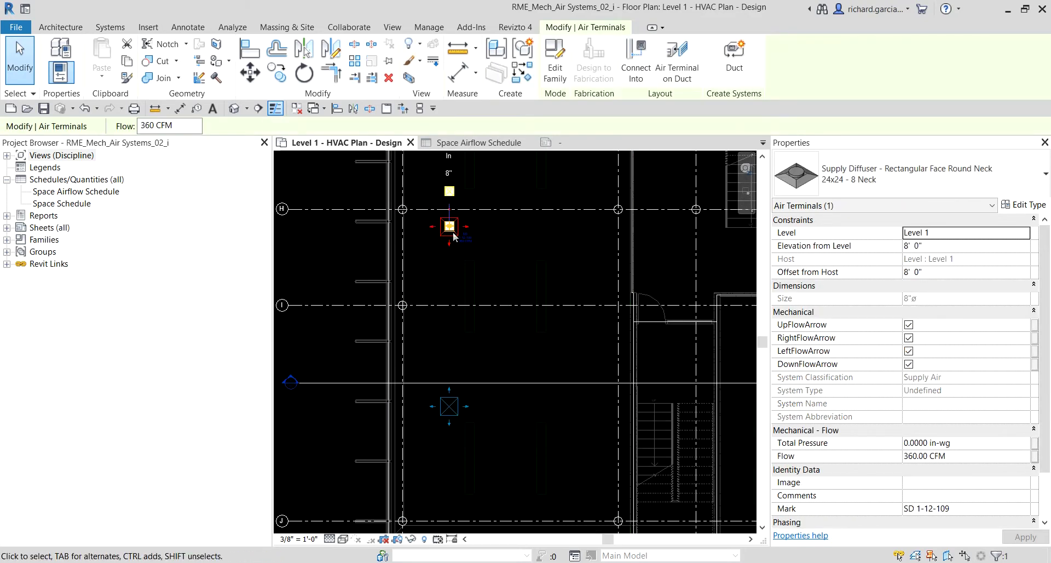
- Copy both left-hand supply diffusers 14' to the right
left_click(441, 419, "ctrl")
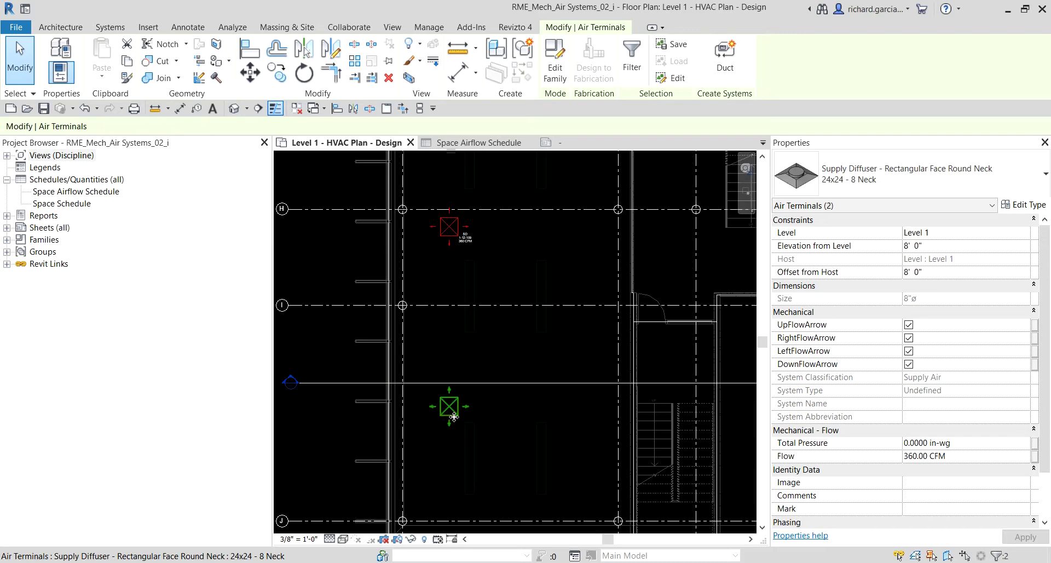
left_click(282, 75)
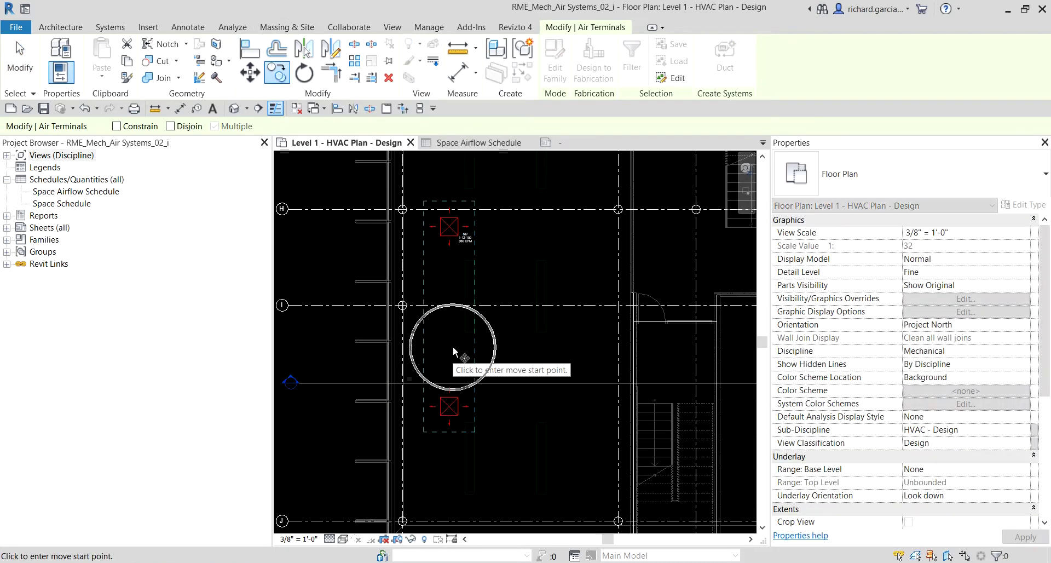
left_click(453, 348)
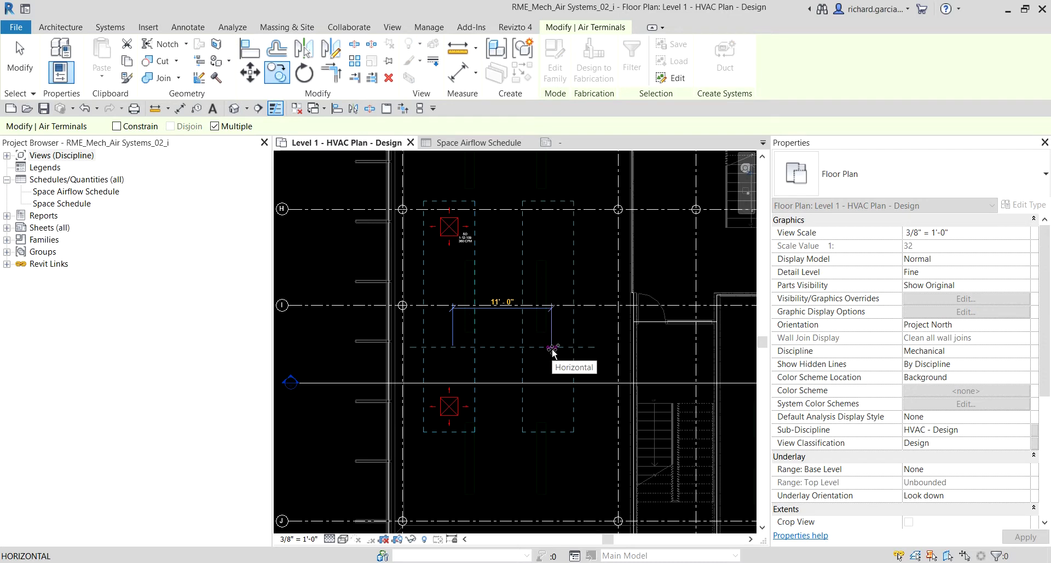
type("1")
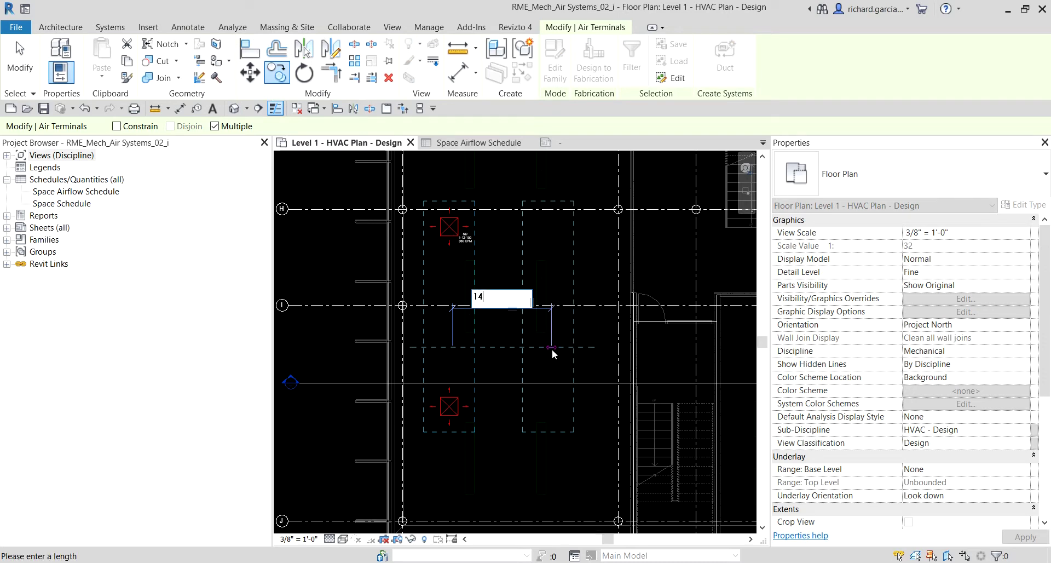
type("4")
key("Return")
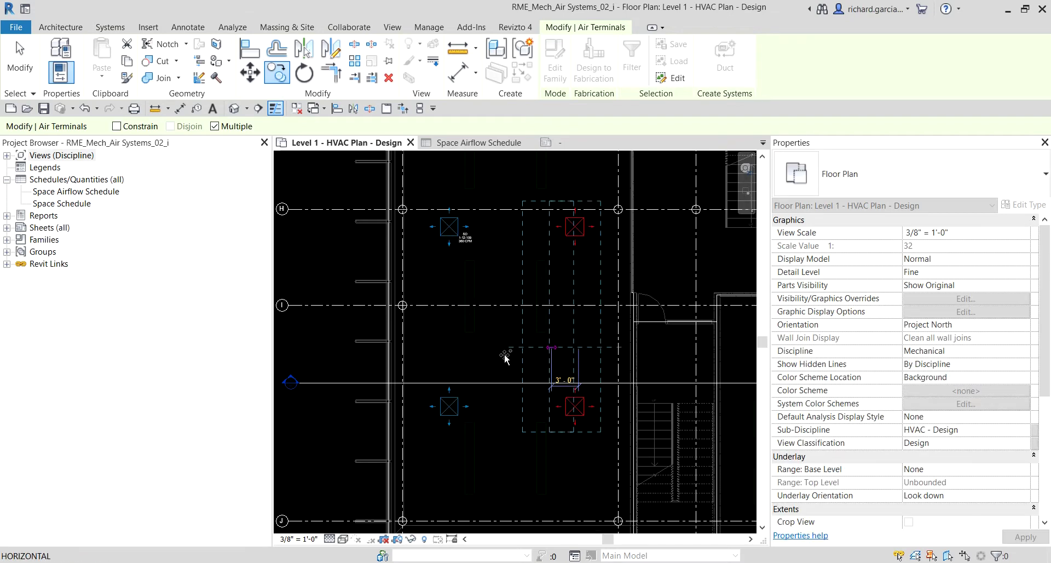
key("Escape")
key("Escape")
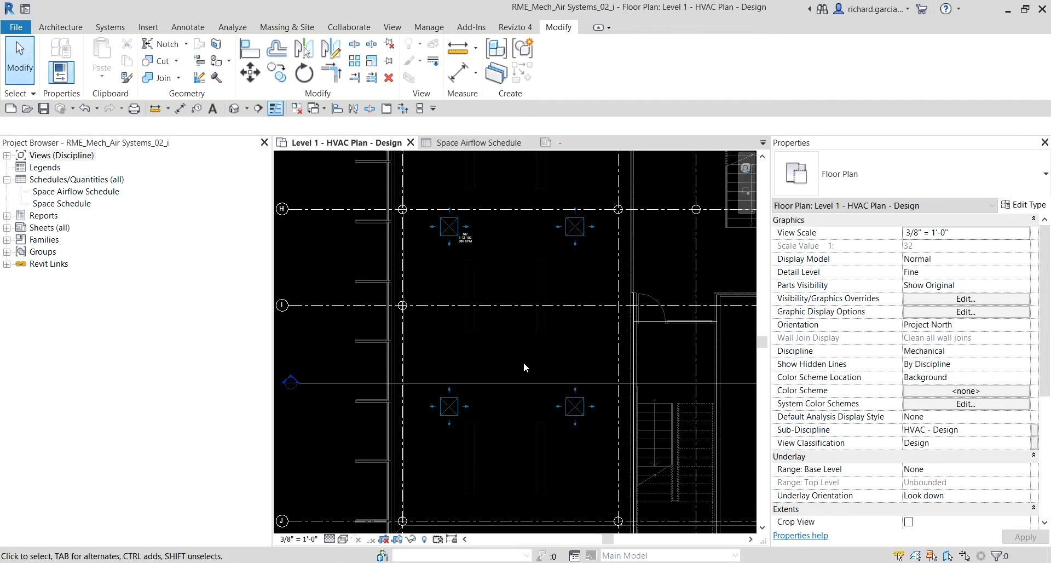
scroll(523, 363, "up", 1)
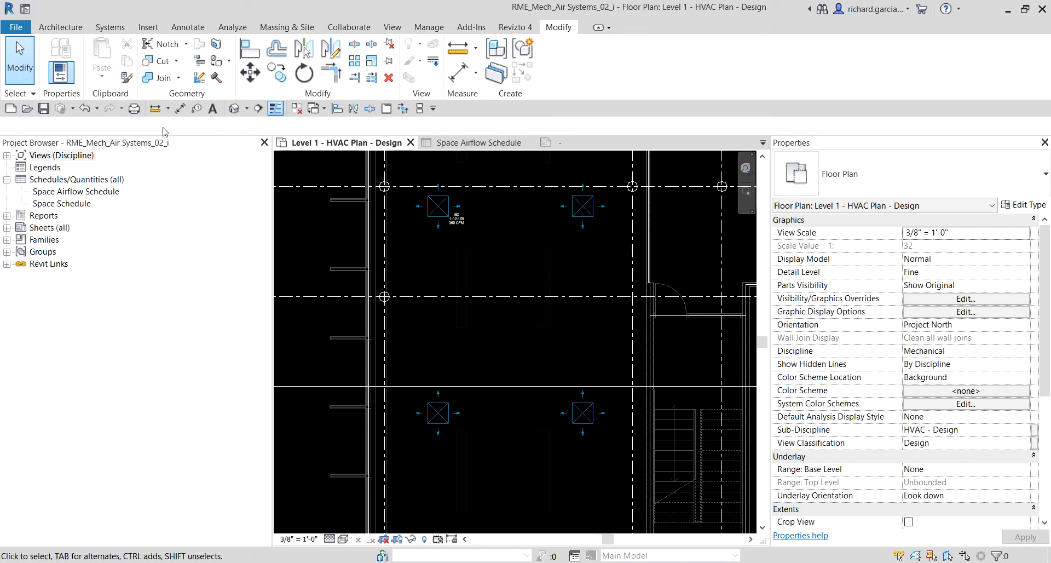
- Tag the lower-left, lower-right and upper-right supply diffusers with Tag by Category
left_click(197, 109)
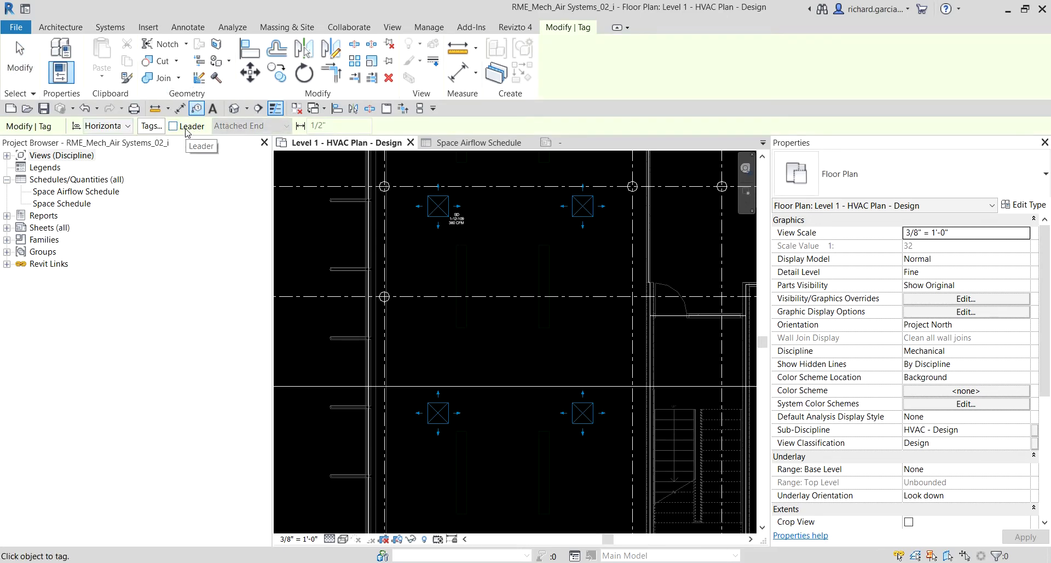
scroll(473, 486, "up", 3)
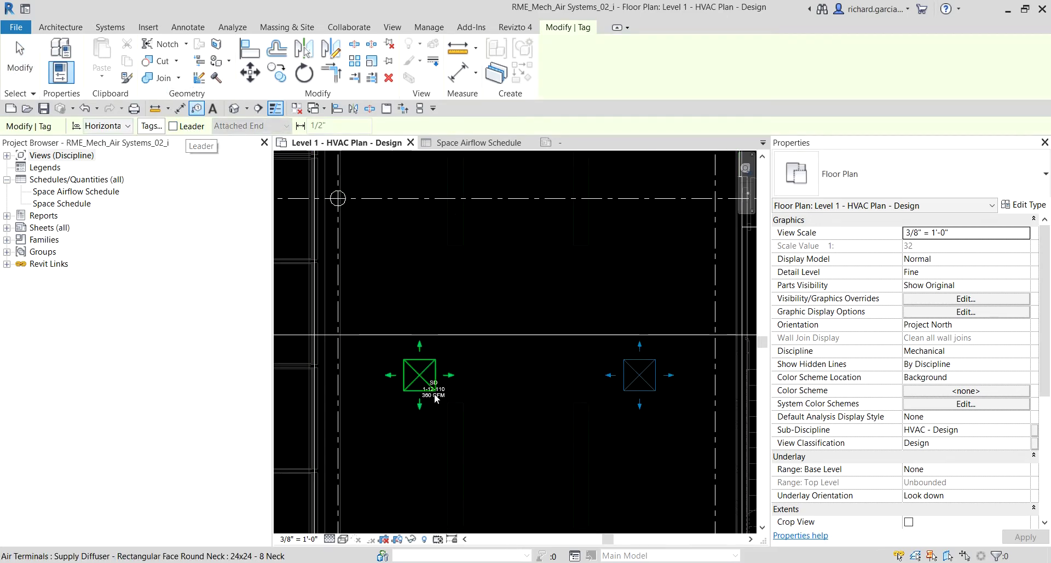
left_click(435, 397)
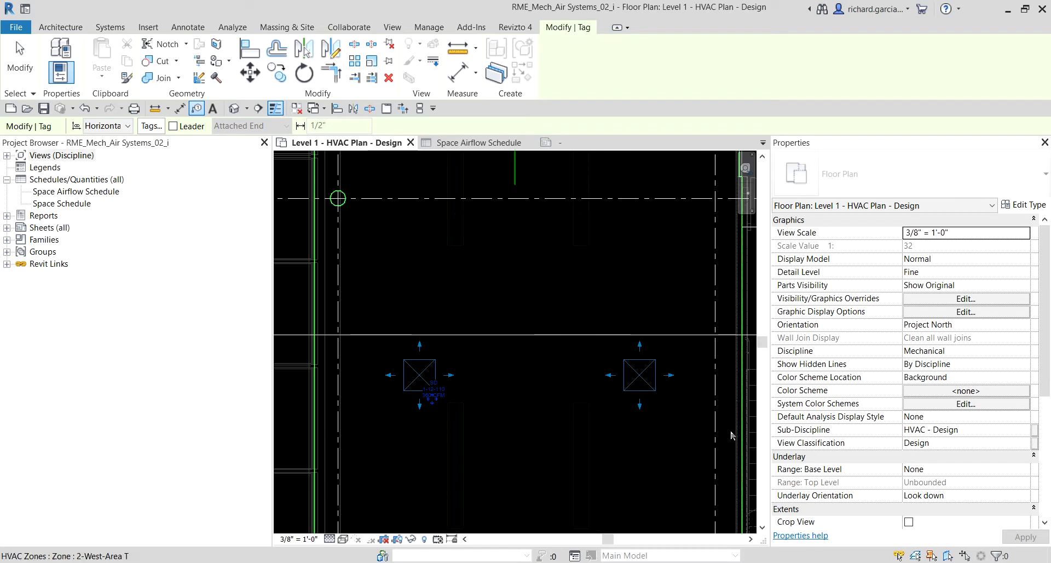
left_click(655, 392)
middle_click_drag(638, 201, 611, 282)
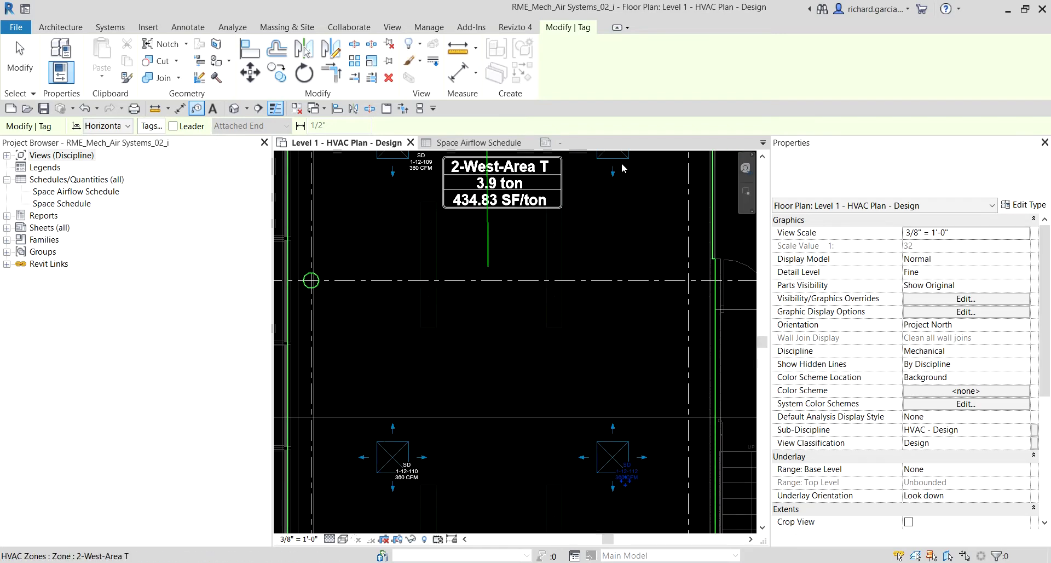
left_click(621, 166)
key("Escape")
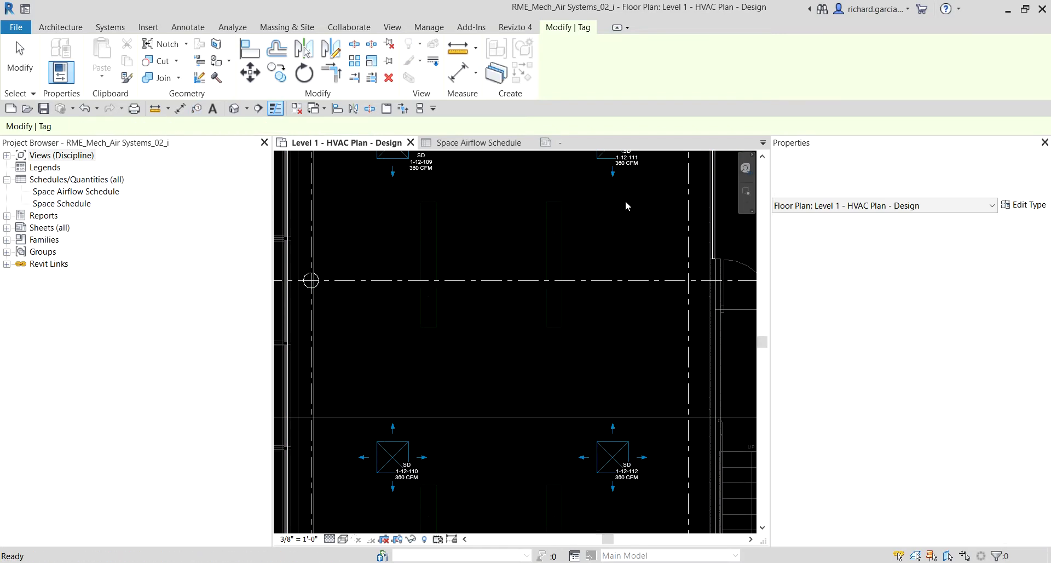
- Select the new SD 1-12-111 and 1-12-112 diffuser tags
scroll(622, 288, "up", 2)
middle_click_drag(617, 263, 667, 261)
left_click(654, 258)
scroll(642, 285, "down", 2)
left_click(651, 484, "ctrl")
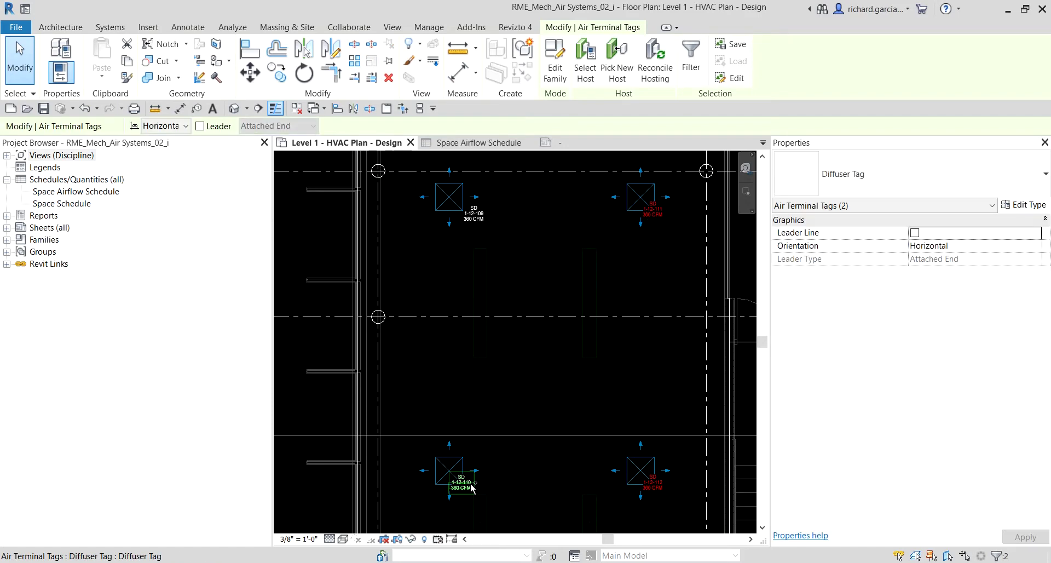
- Add the 1-12-110 tag to the selection and drag each tag to its diffuser's lower right
left_click(472, 488, "ctrl")
scroll(657, 218, "up", 2)
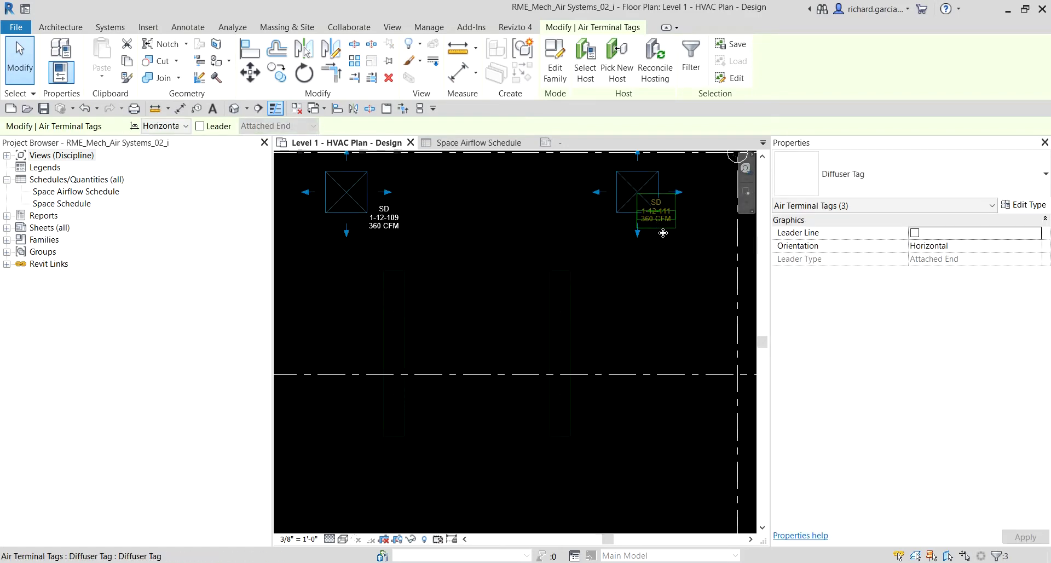
left_click_drag(663, 239, 668, 228)
scroll(550, 361, "down", 3)
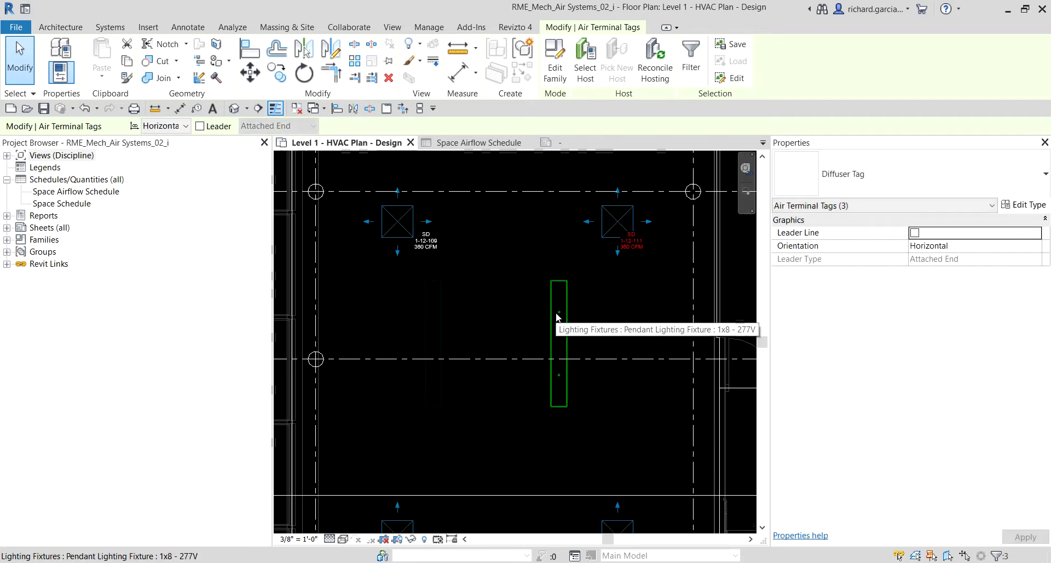
scroll(547, 373, "down", 2)
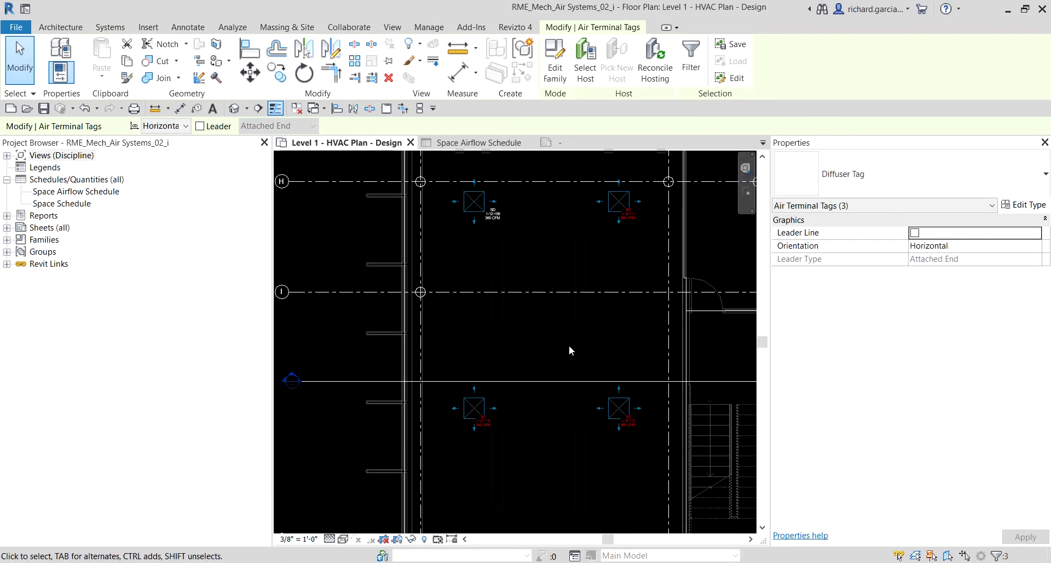
scroll(487, 421, "up", 1)
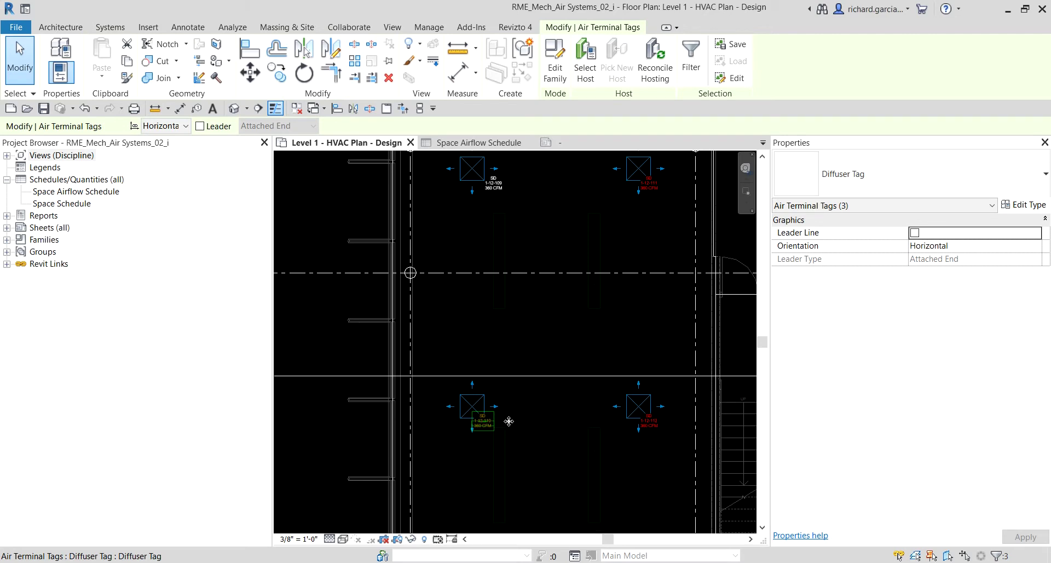
left_click_drag(501, 421, 494, 422)
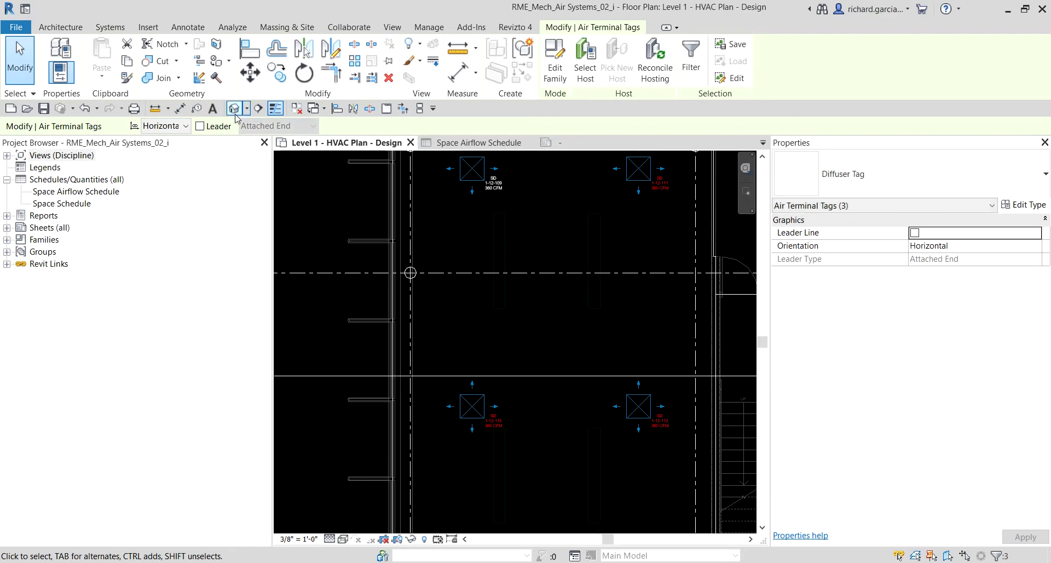
left_click(20, 61)
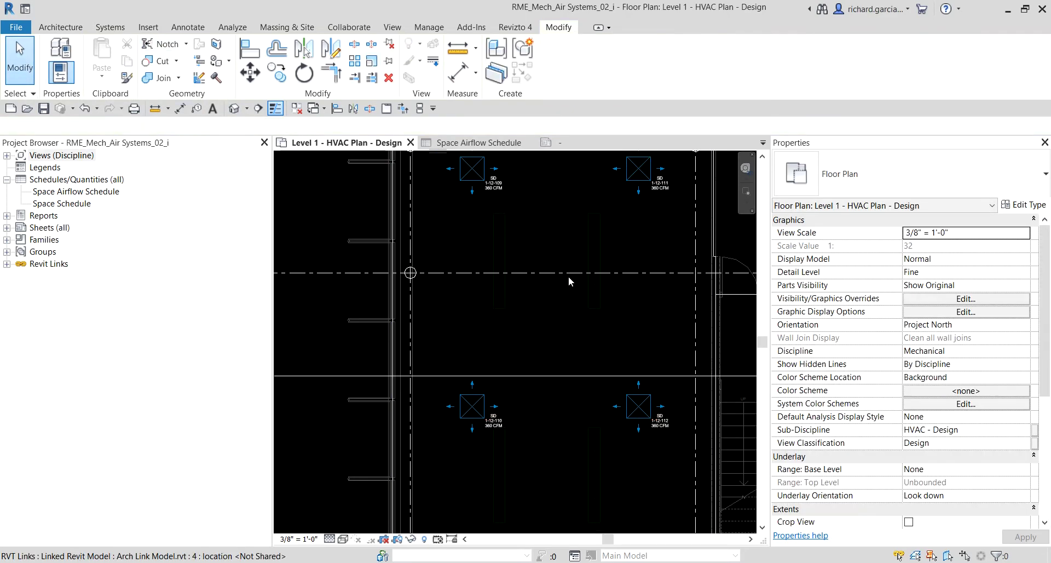
scroll(514, 274, "down", 2)
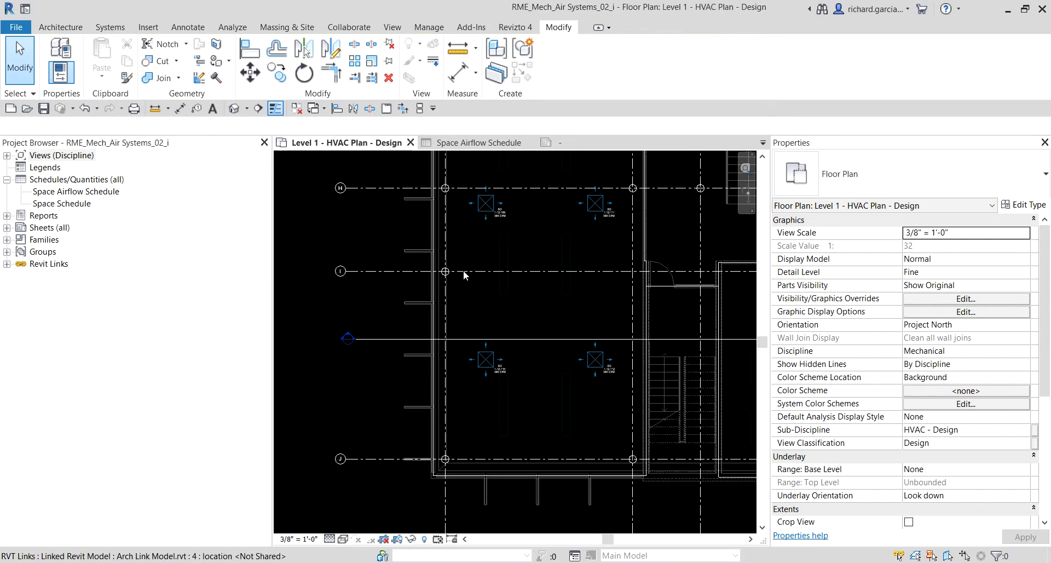
scroll(540, 365, "up", 2)
scroll(541, 334, "up", 2, "ctrl")
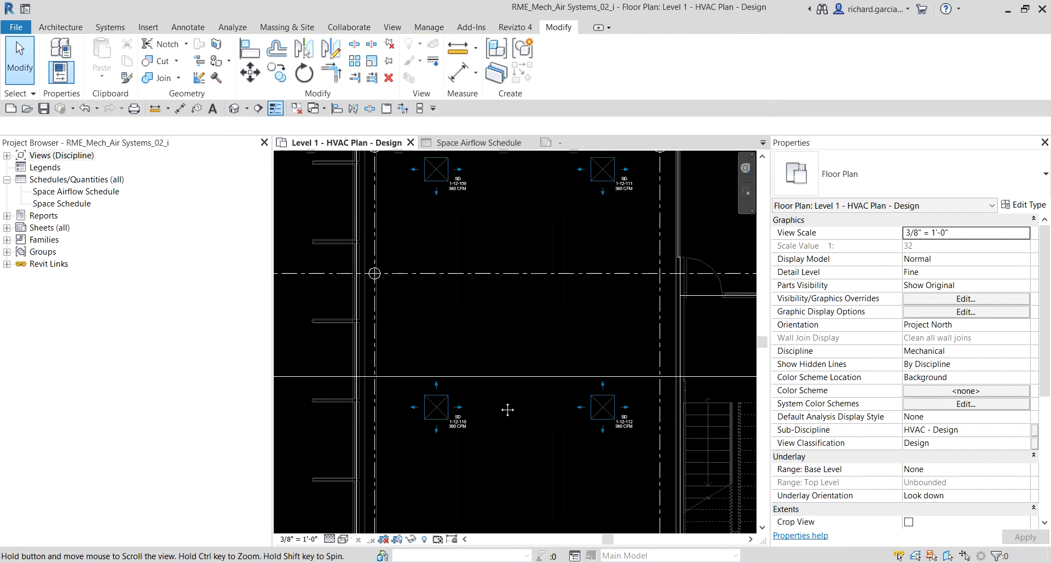
left_click(430, 421)
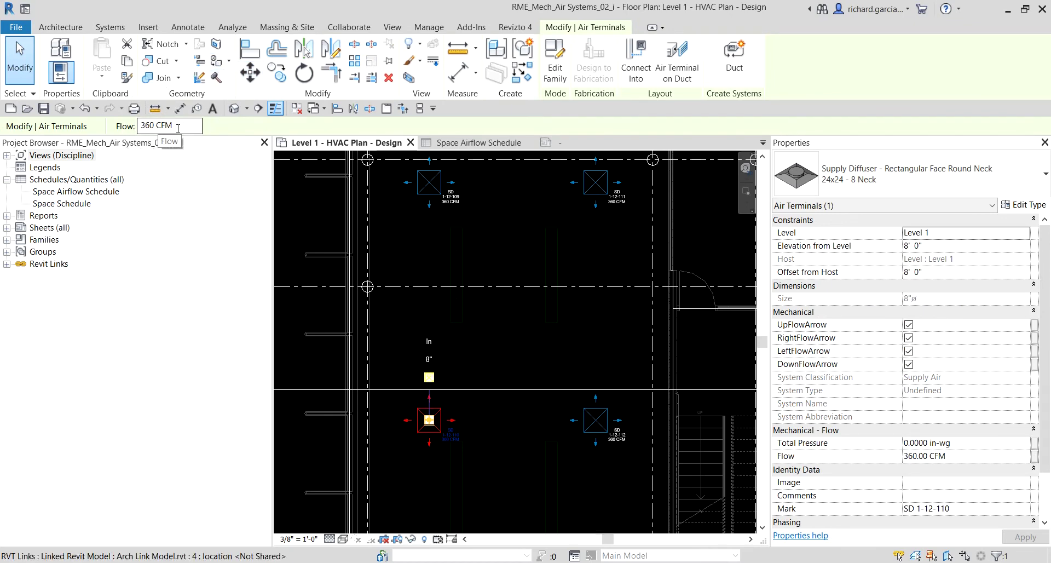
key("Escape")
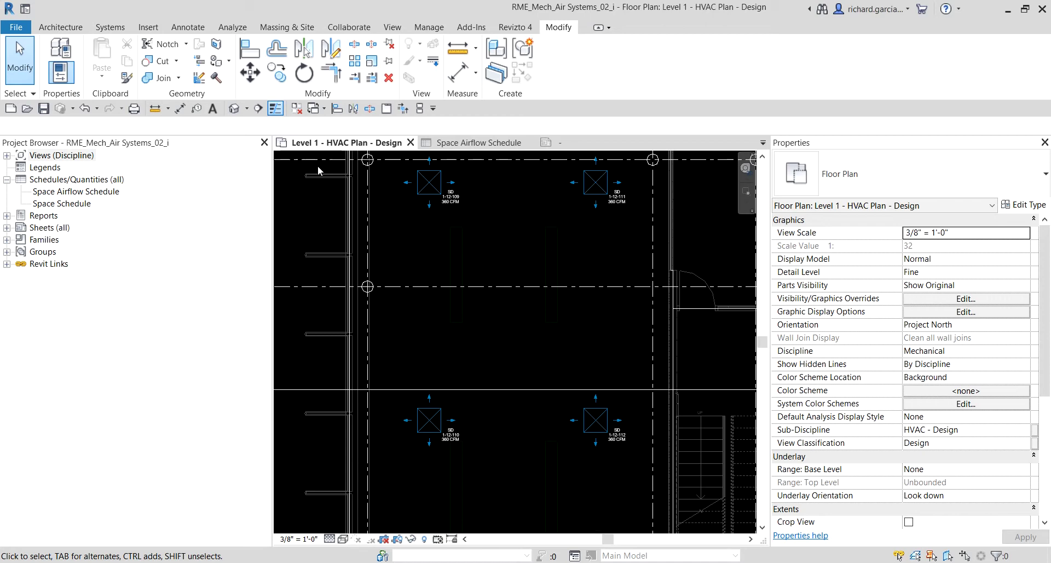
- Open the Space Airflow Schedule view and its Embedded Schedule settings from Properties
left_click(457, 143)
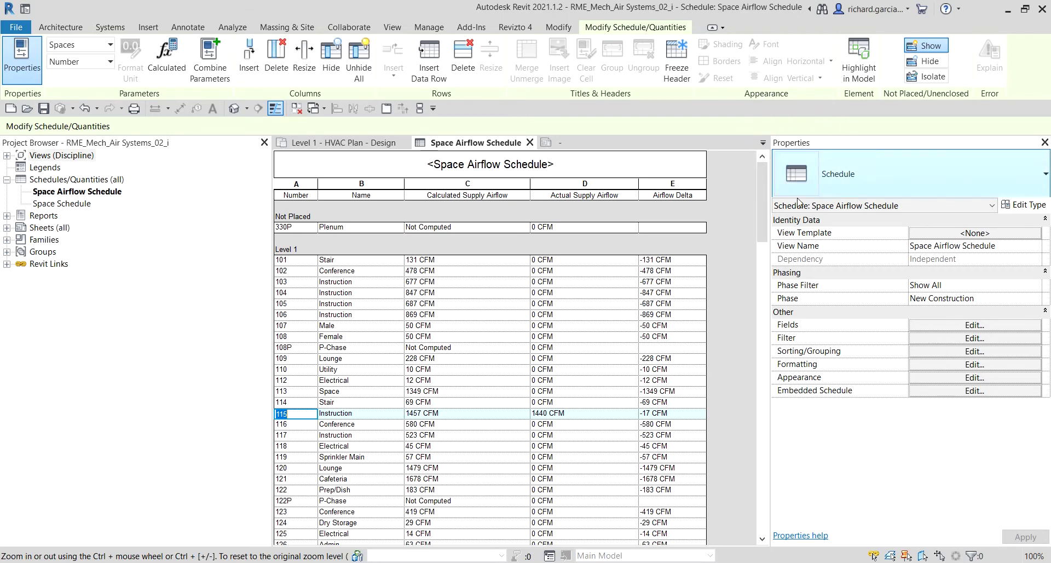
left_click(960, 392)
left_click(959, 392)
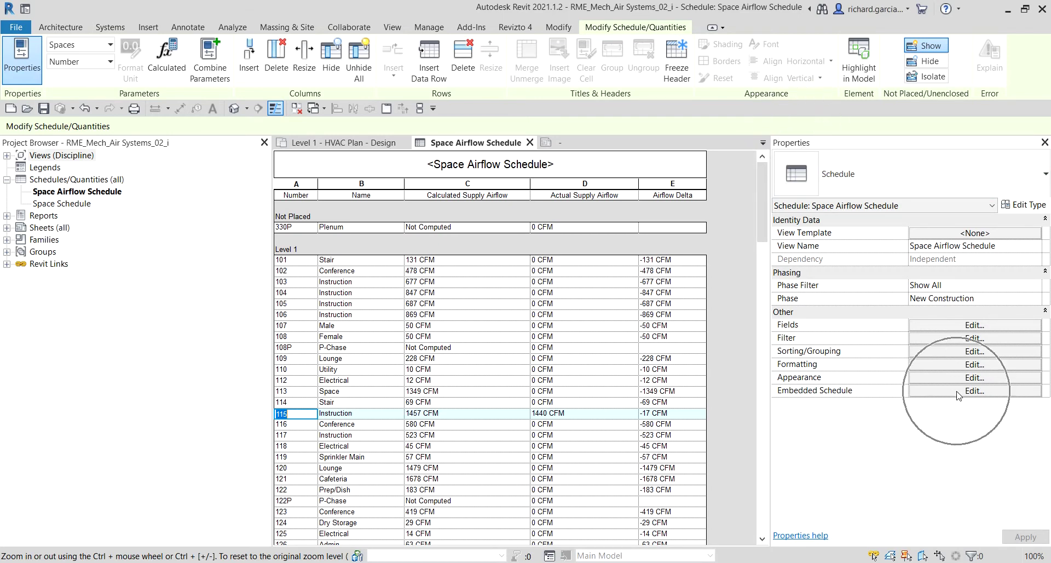
left_click(958, 391)
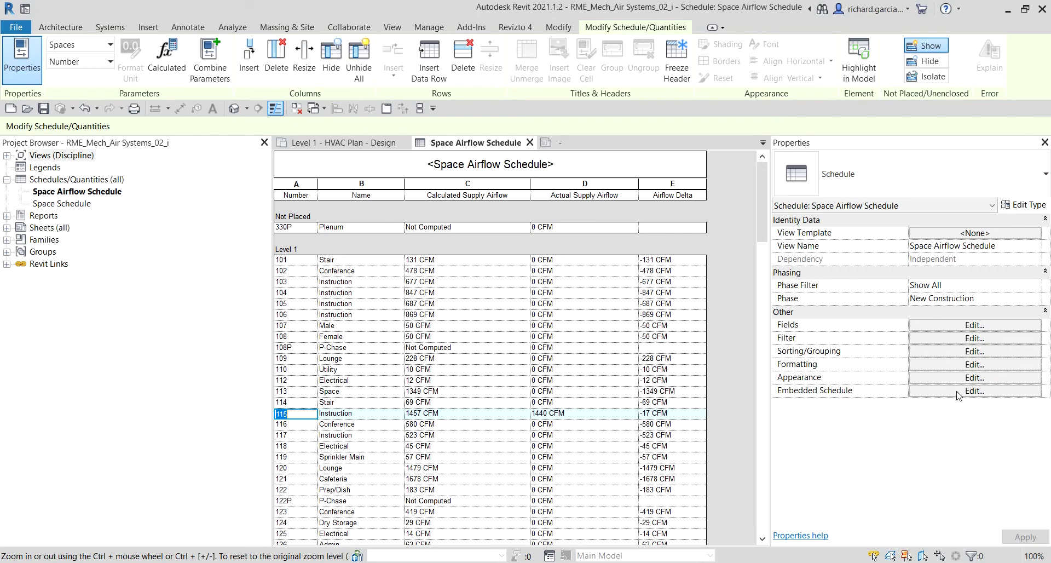
left_click(958, 391)
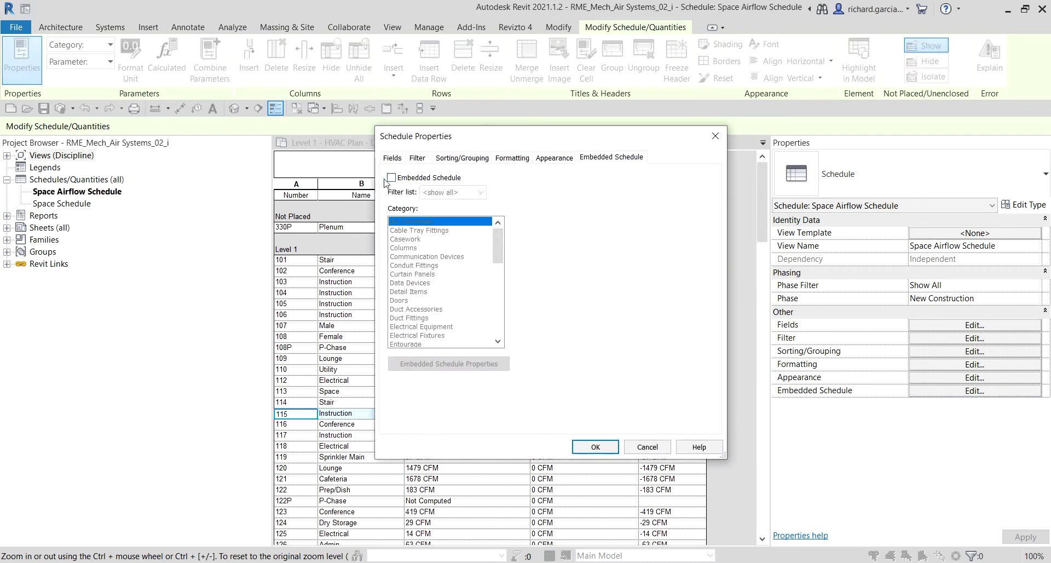
- Embed an Air Terminals schedule with System Classification, Type, Mark and Flow fields
left_click(392, 178)
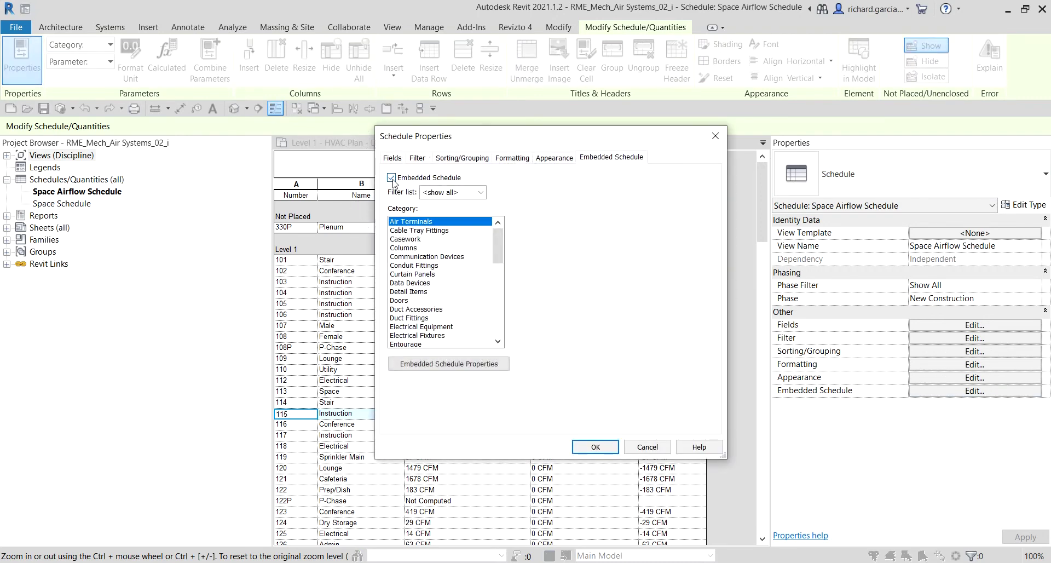
left_click(407, 223)
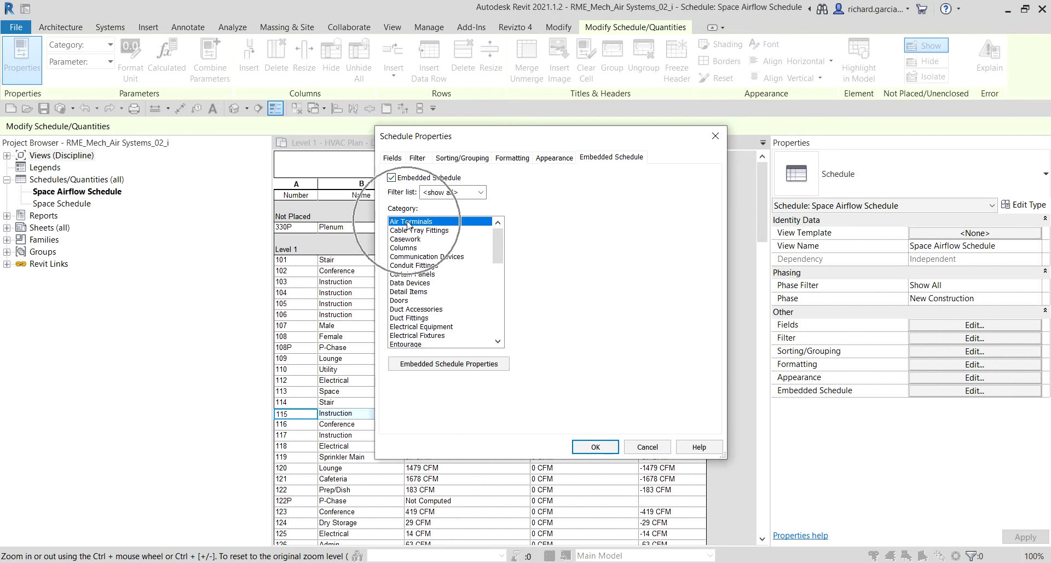
left_click(451, 364)
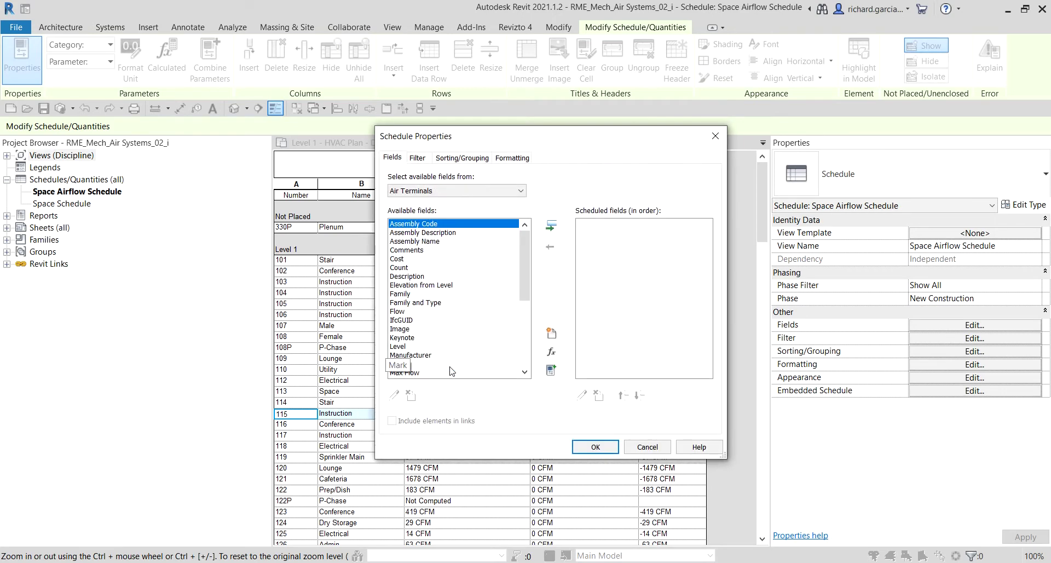
scroll(450, 367, "down", 5)
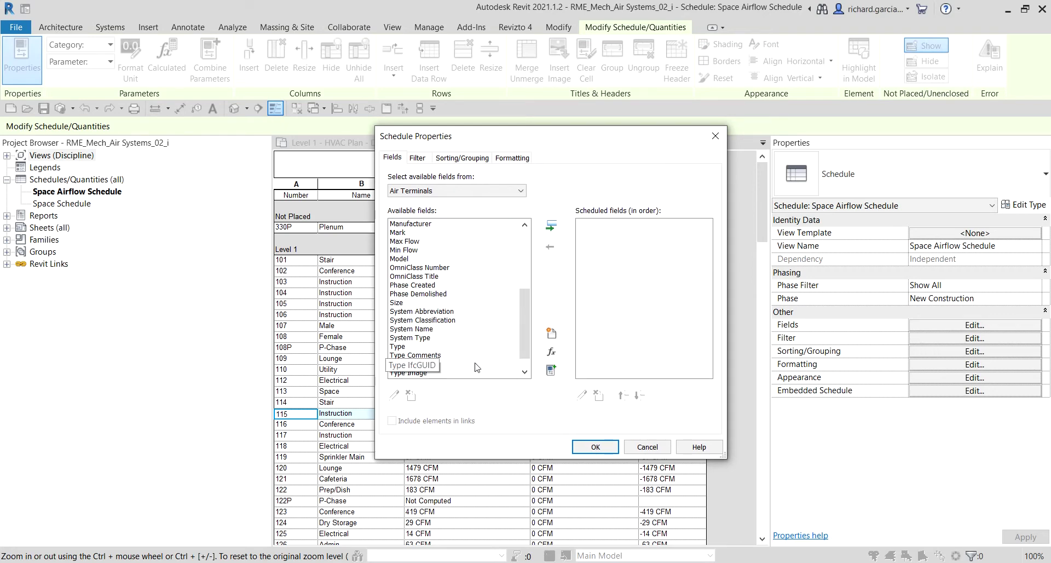
double_click(408, 322)
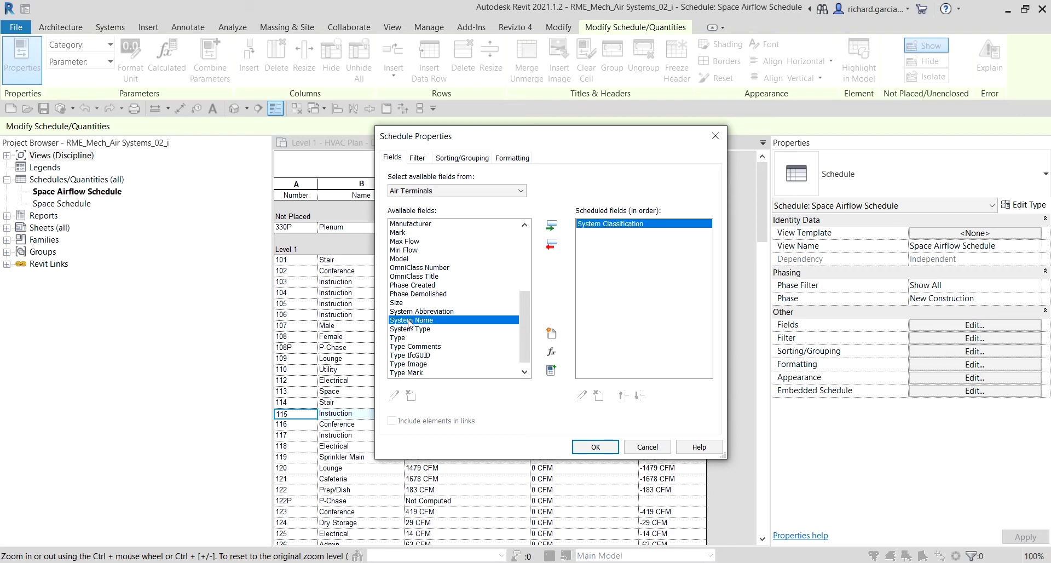
double_click(402, 339)
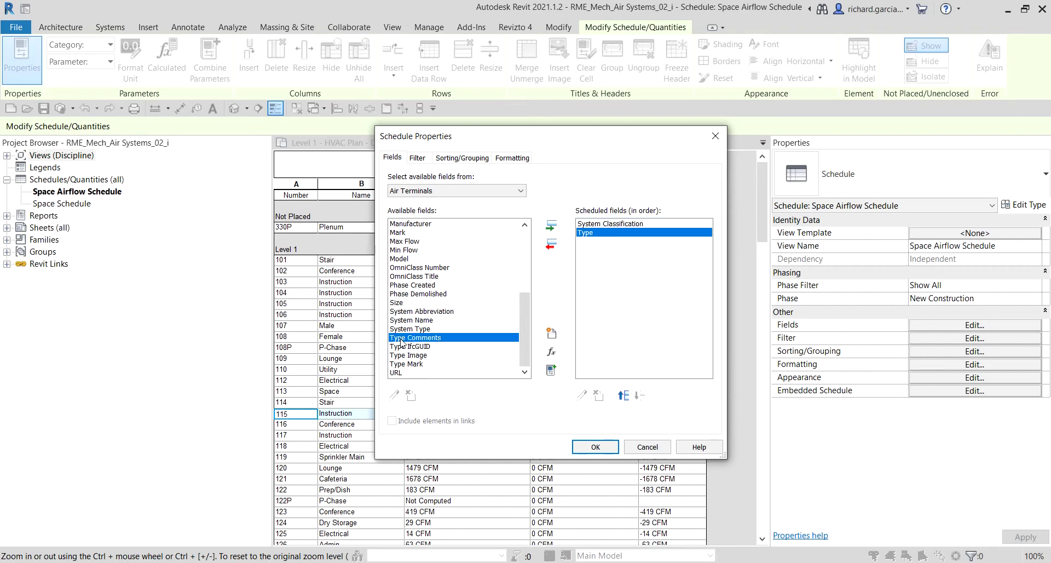
double_click(405, 232)
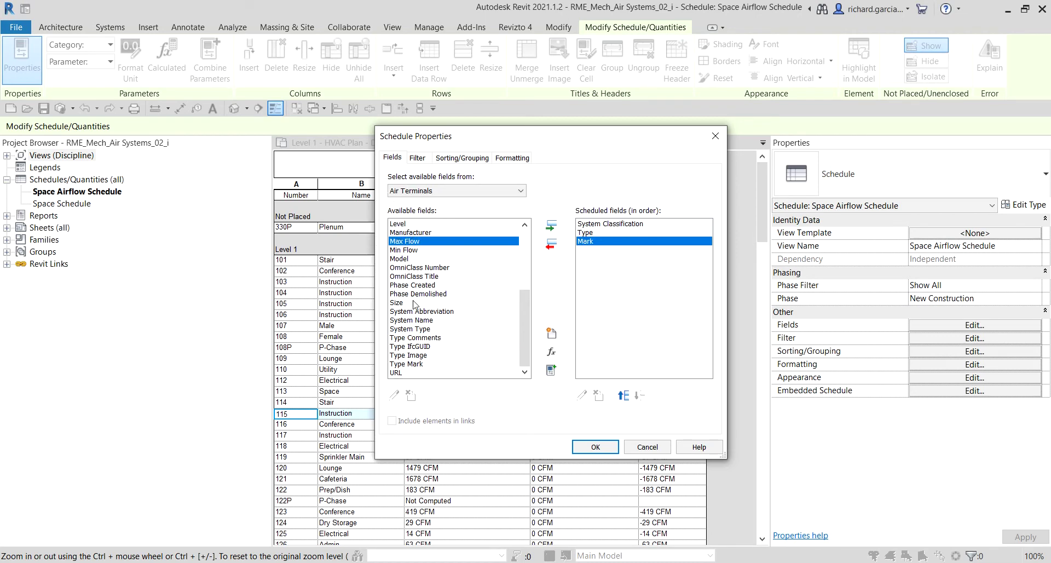
scroll(416, 301, "up", 1)
scroll(414, 265, "up", 1)
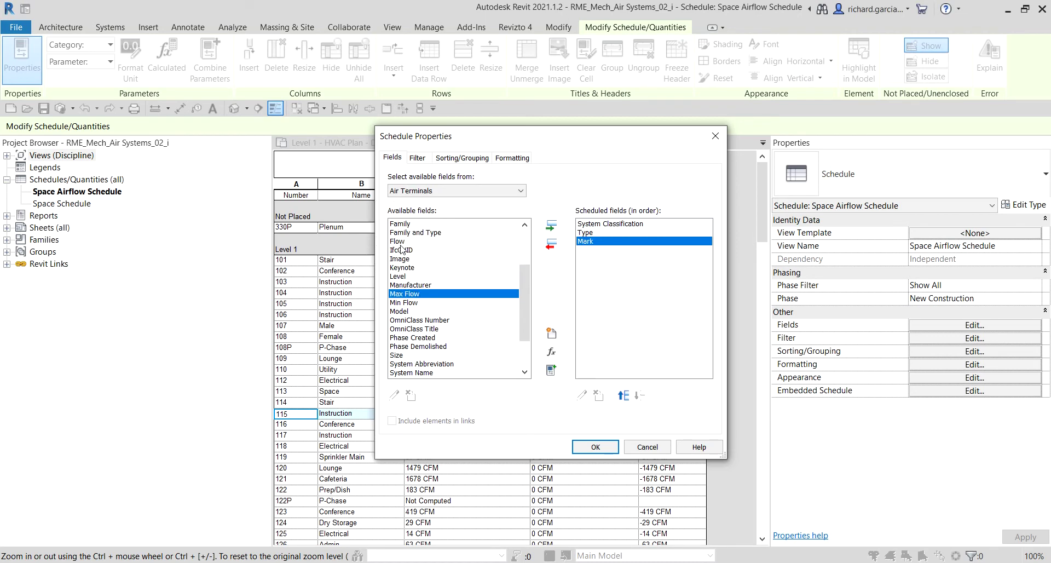
double_click(411, 241)
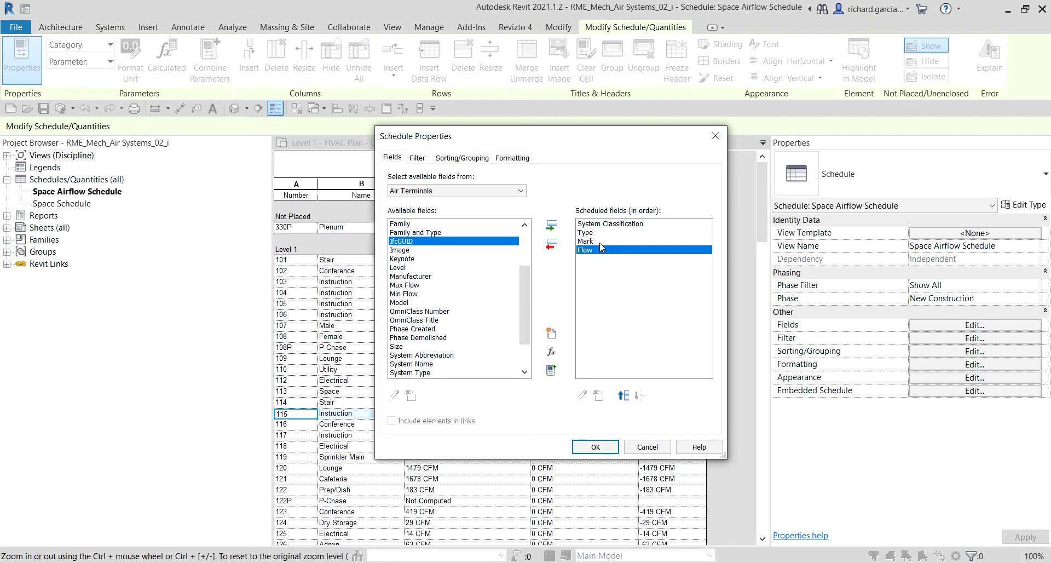
- Sort the embedded diffuser rows by Mark and apply both dialogs
left_click(464, 160)
left_click(491, 179)
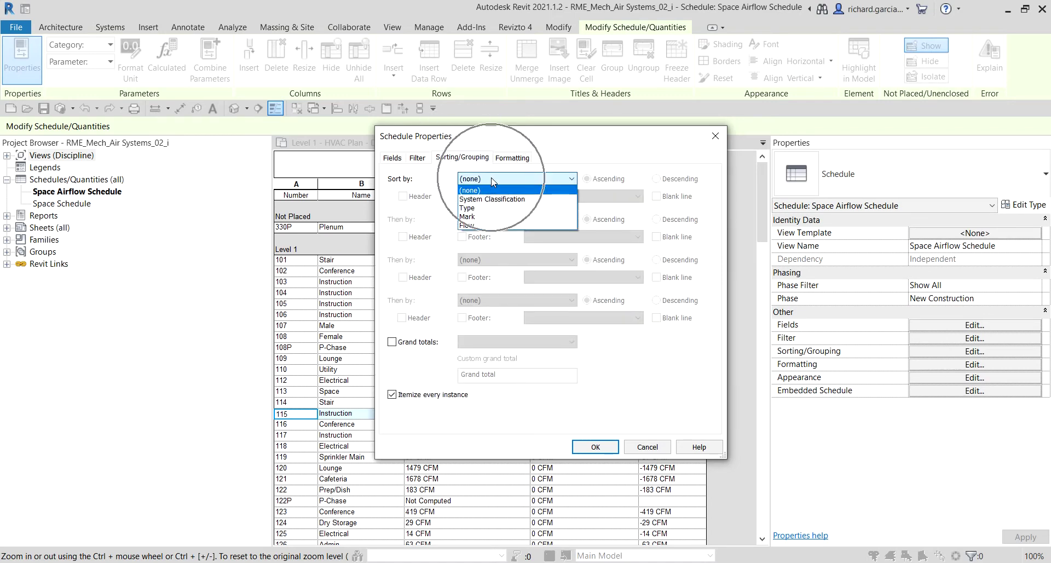
left_click(472, 217)
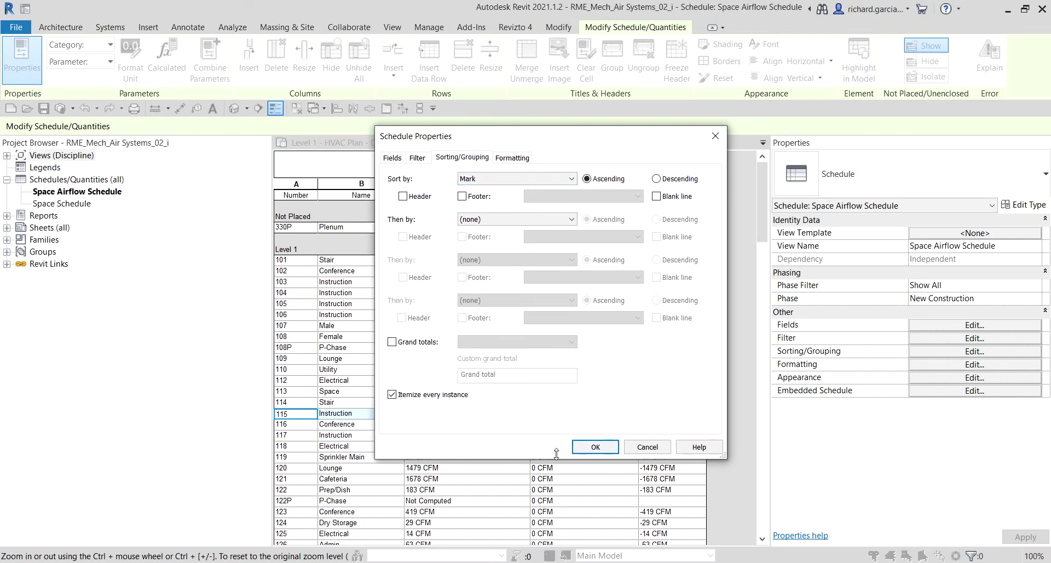
left_click(594, 448)
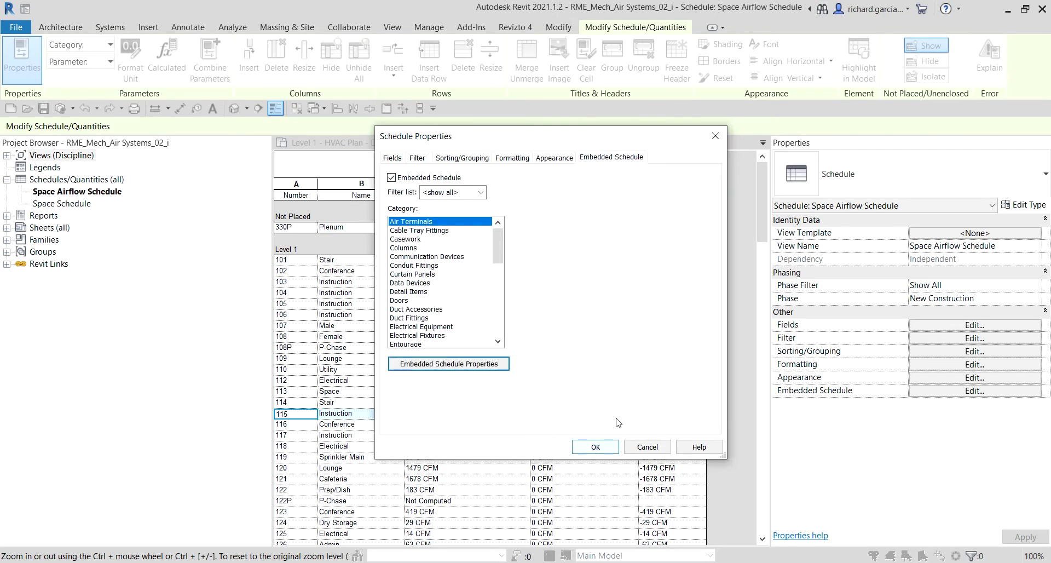
left_click(601, 447)
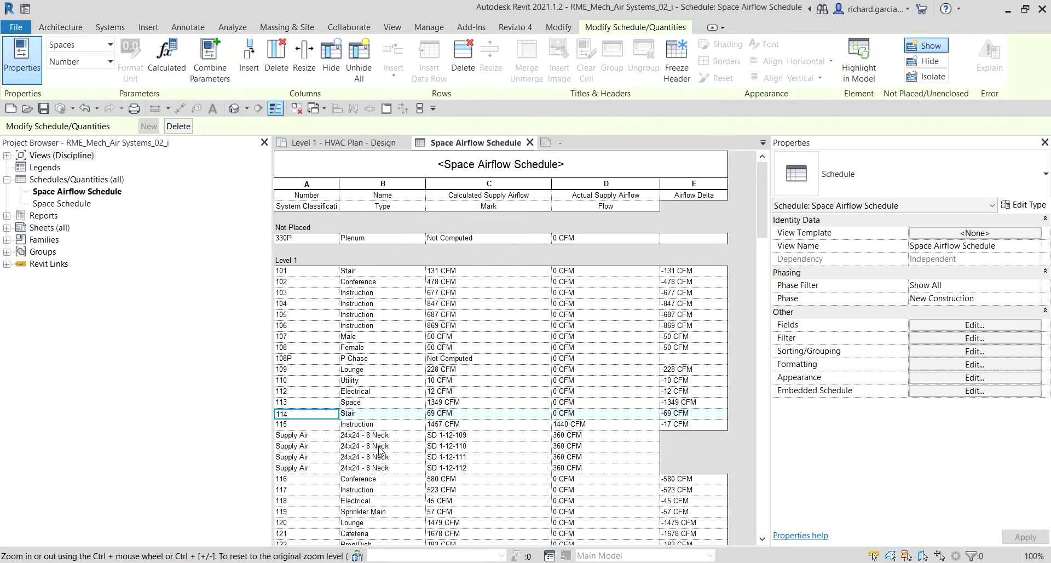
scroll(392, 458, "down", 3)
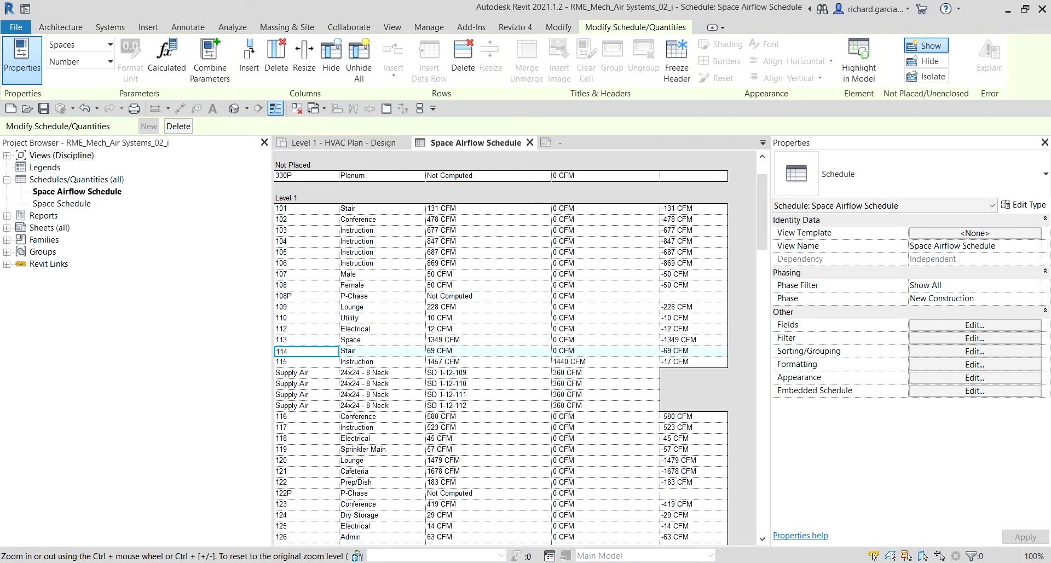
left_click(399, 380)
- Set the Flow of SD 1-12-110 to 450 CFM and SD 1-12-111 and 1-12-112 to 330 CFM
left_click(599, 387)
left_click(599, 386)
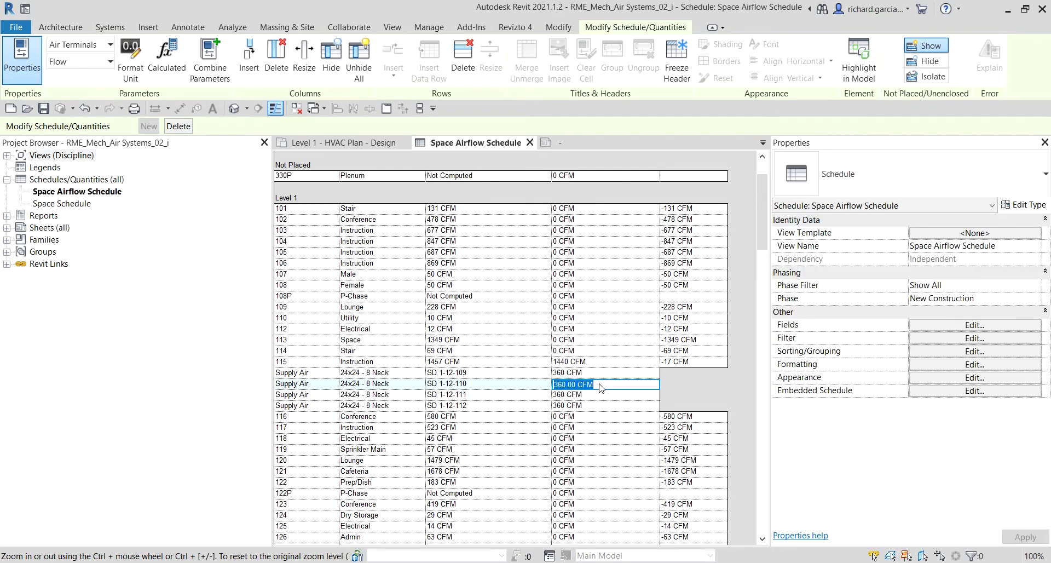
key("ctrl")
key("ctrl")
type("450")
key("Return")
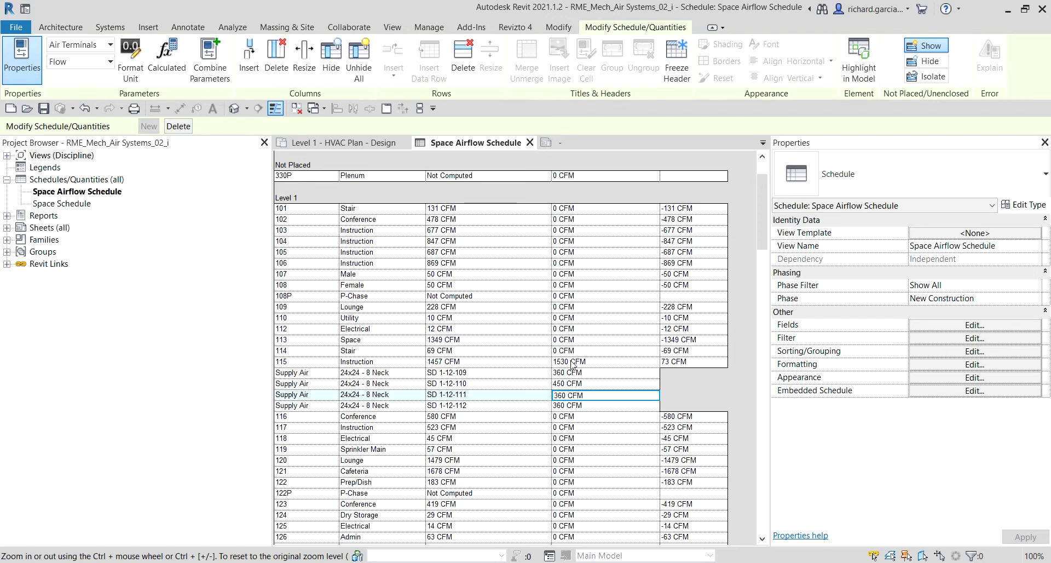
left_click(594, 397)
type("330")
key("Return")
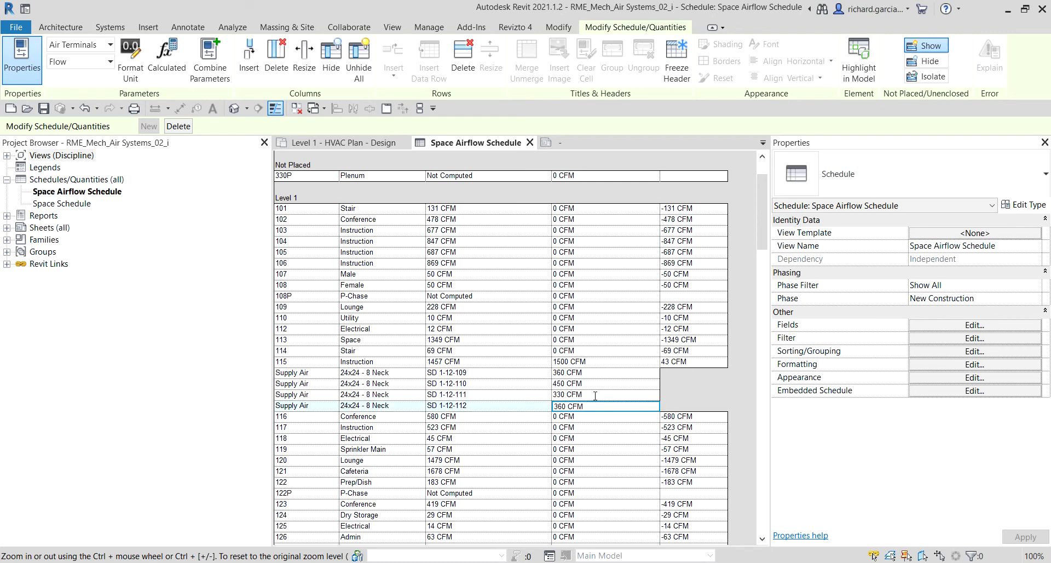
left_click(595, 406)
type("330")
key("Return")
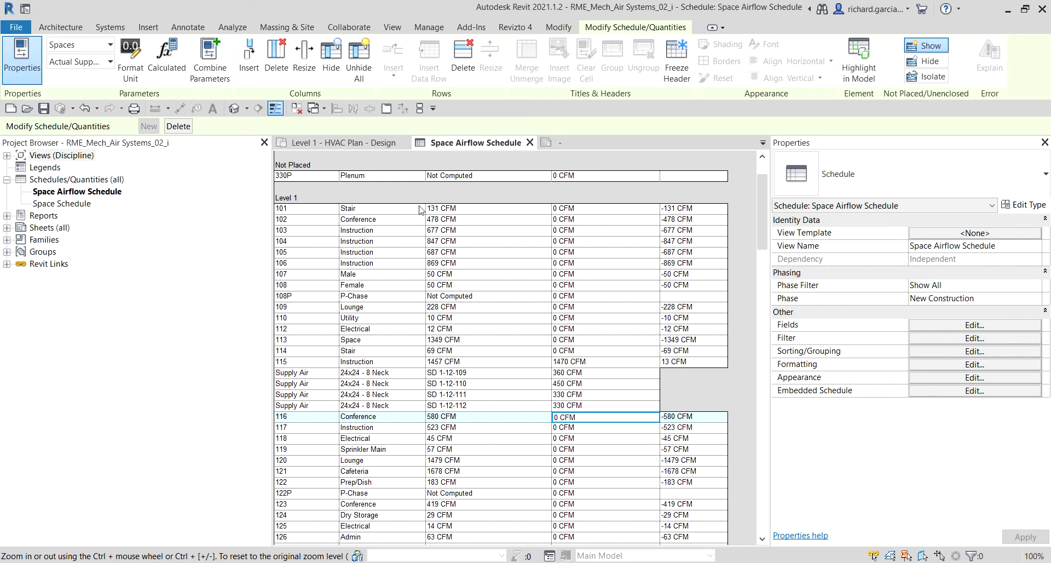
left_click(353, 145)
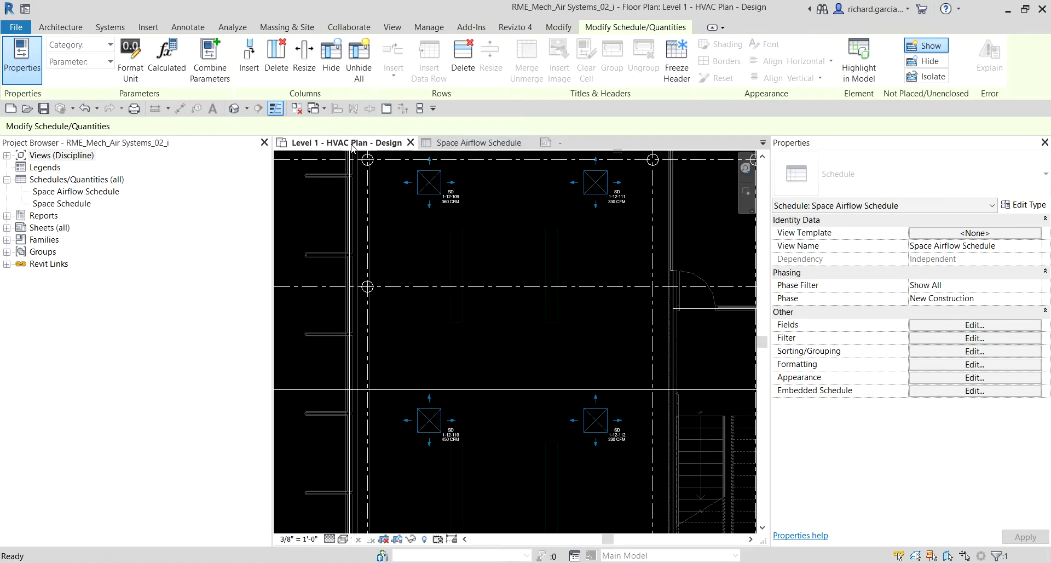
scroll(616, 204, "up", 1)
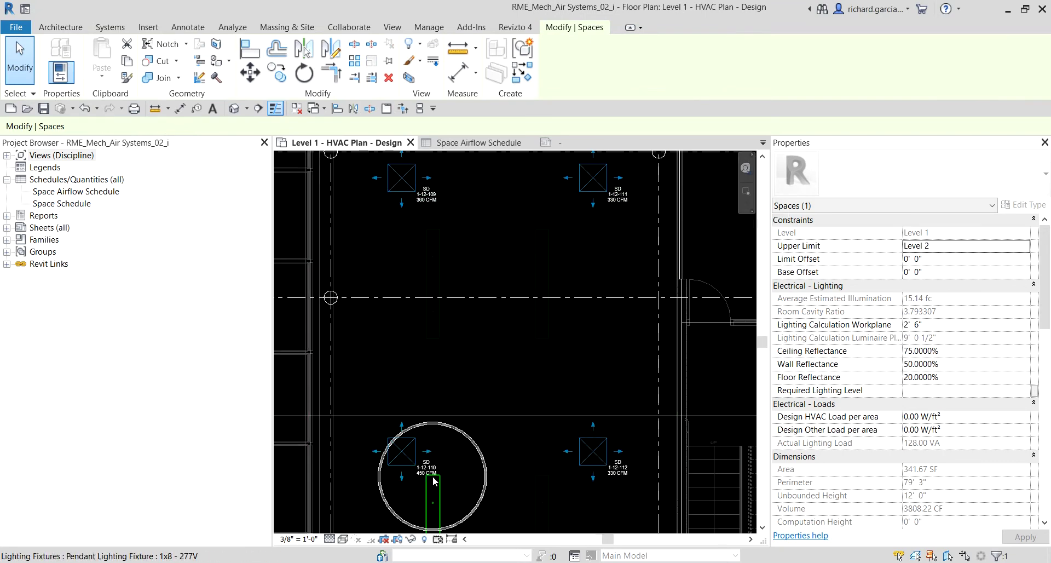
scroll(485, 354, "down", 2)
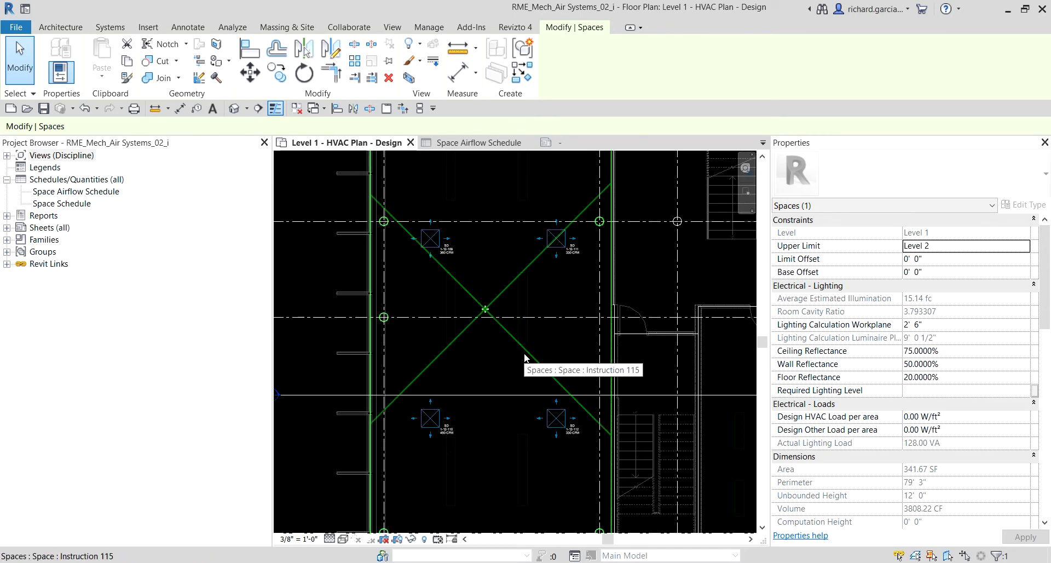
scroll(554, 337, "down", 2)
middle_click_drag(518, 263, 524, 323)
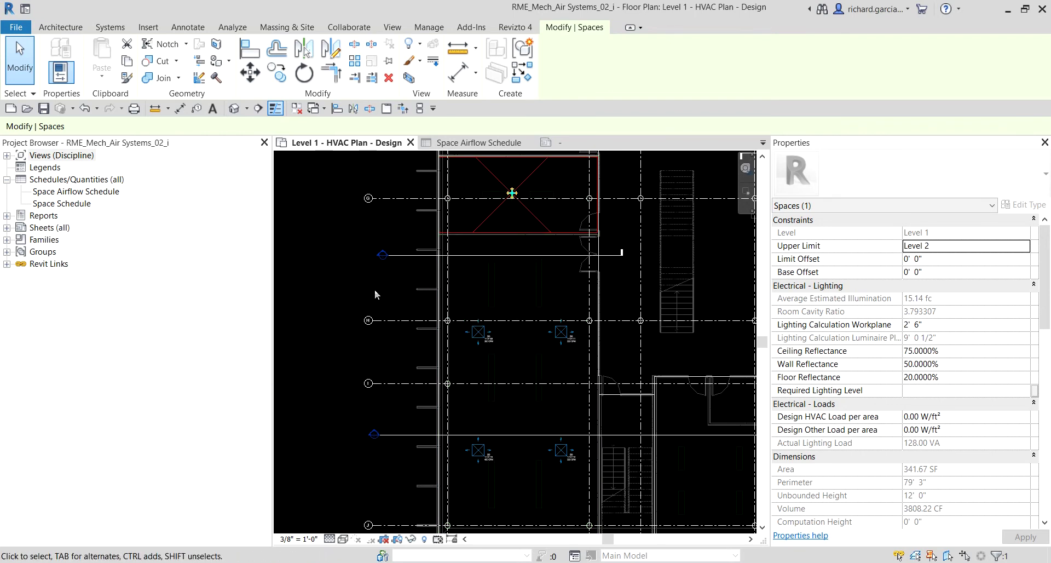
left_click(517, 216)
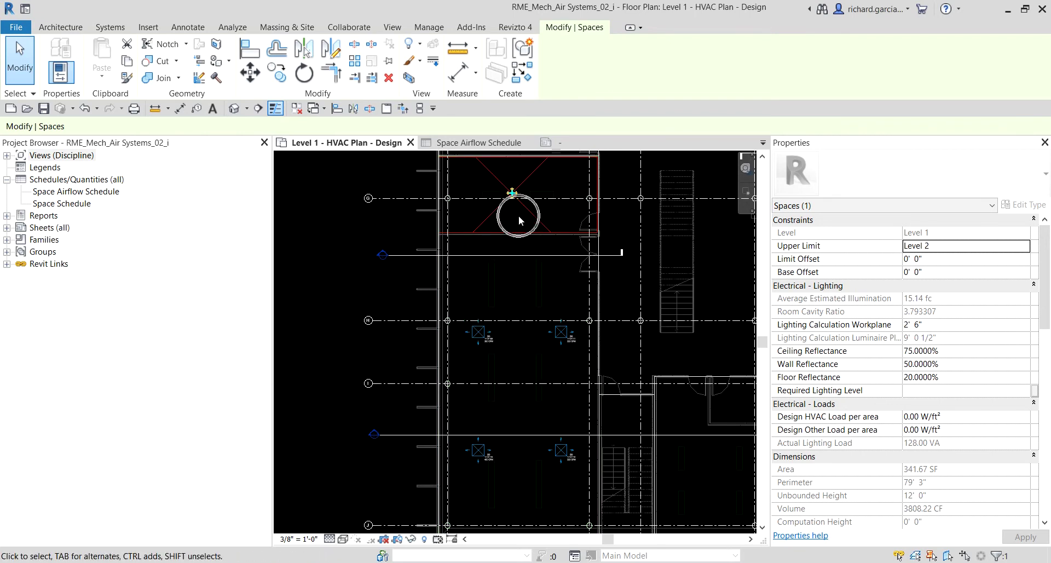
left_click(463, 143)
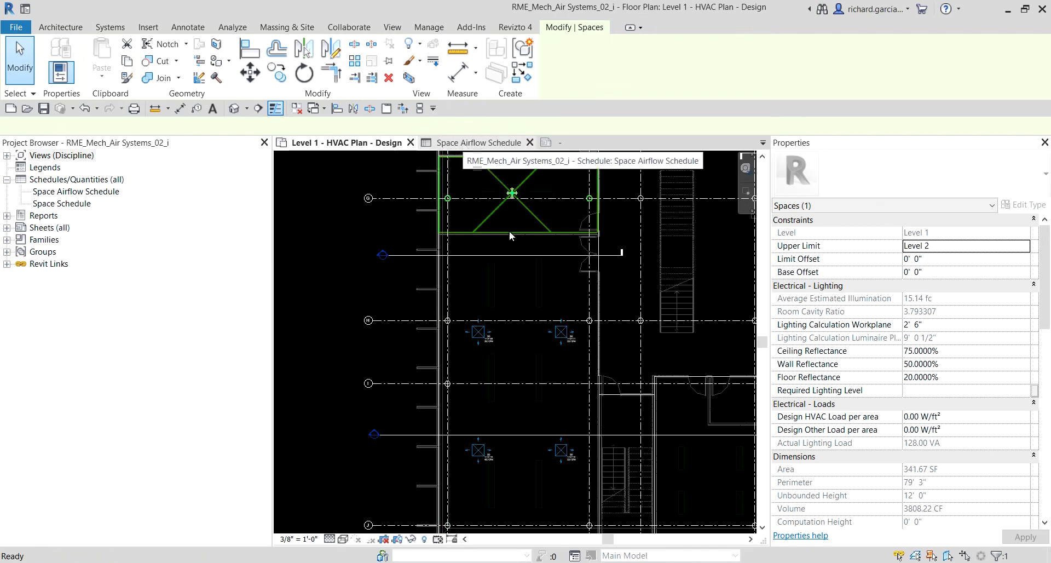
scroll(452, 438, "down", 5)
scroll(451, 437, "up", 5)
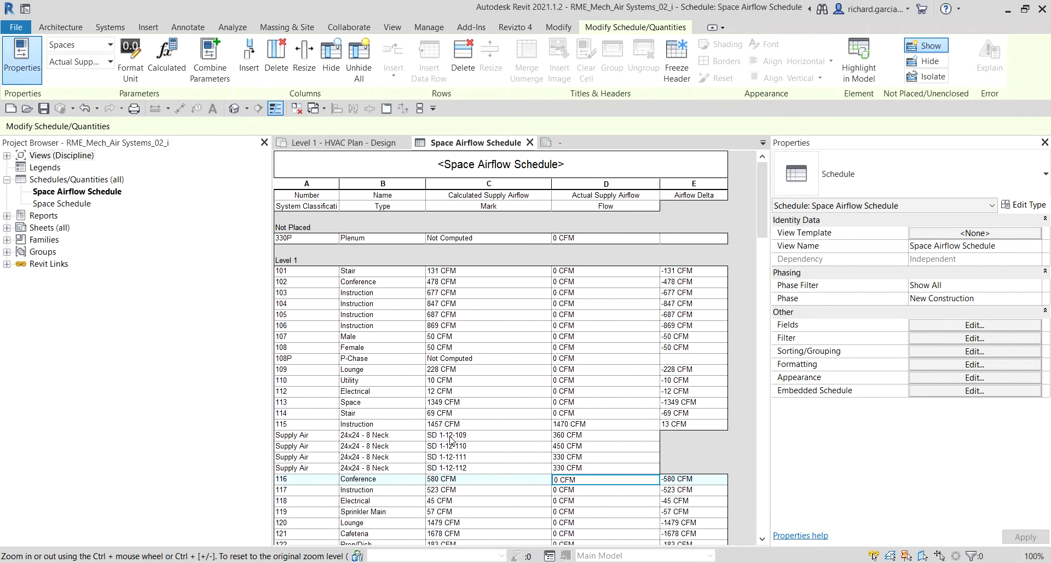
left_click(515, 163)
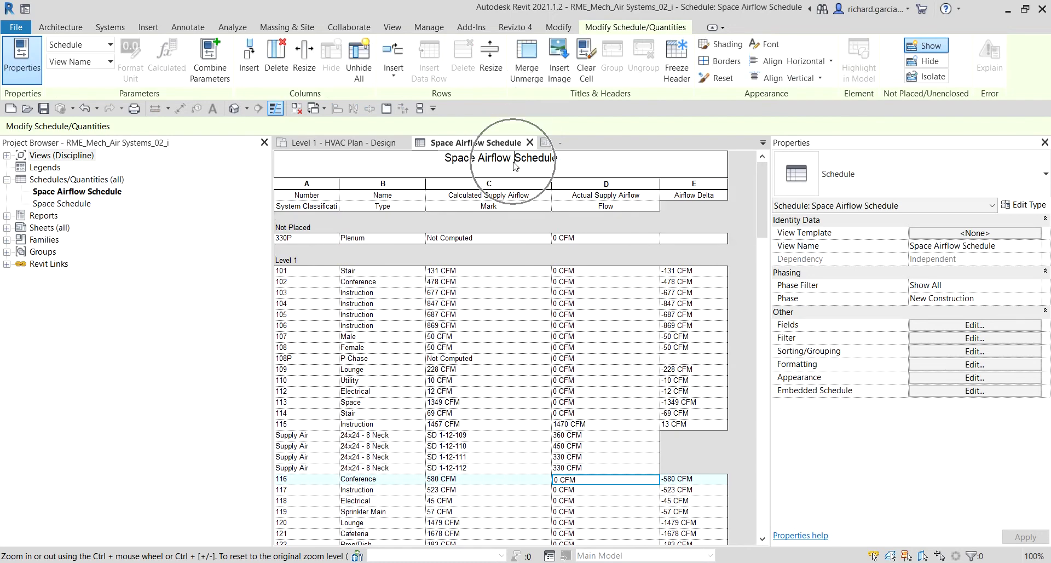
left_click(326, 144)
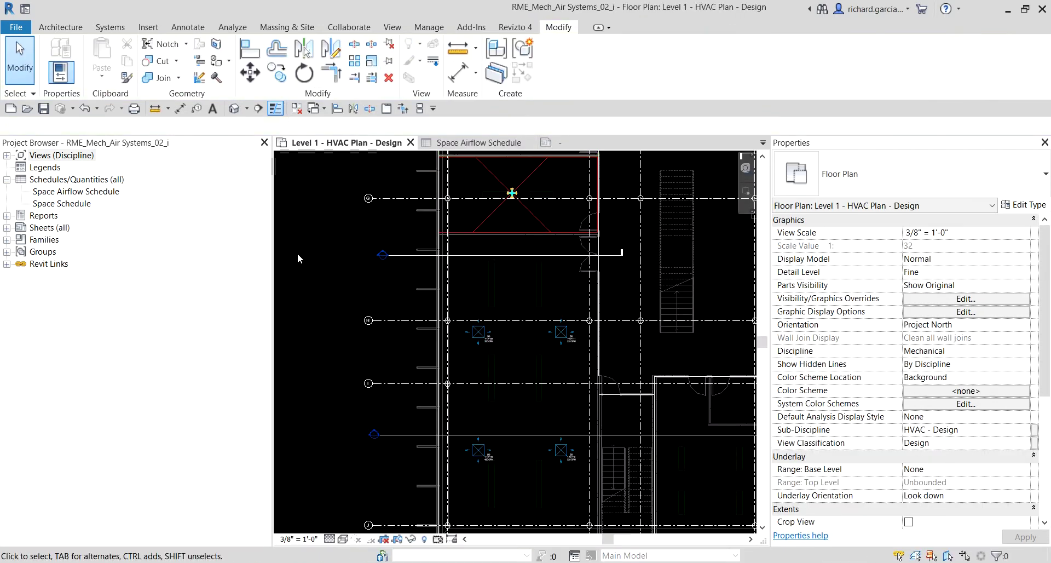
- Switch to the Level 1 - HVAC Plan - Design view, clear the space selection and zoom out
left_click(477, 142)
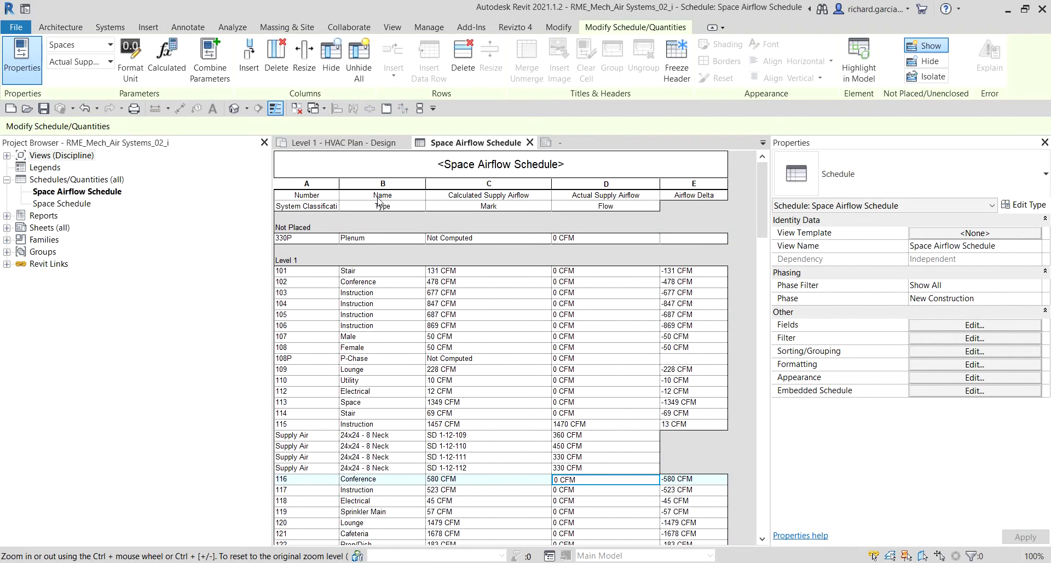
left_click(339, 143)
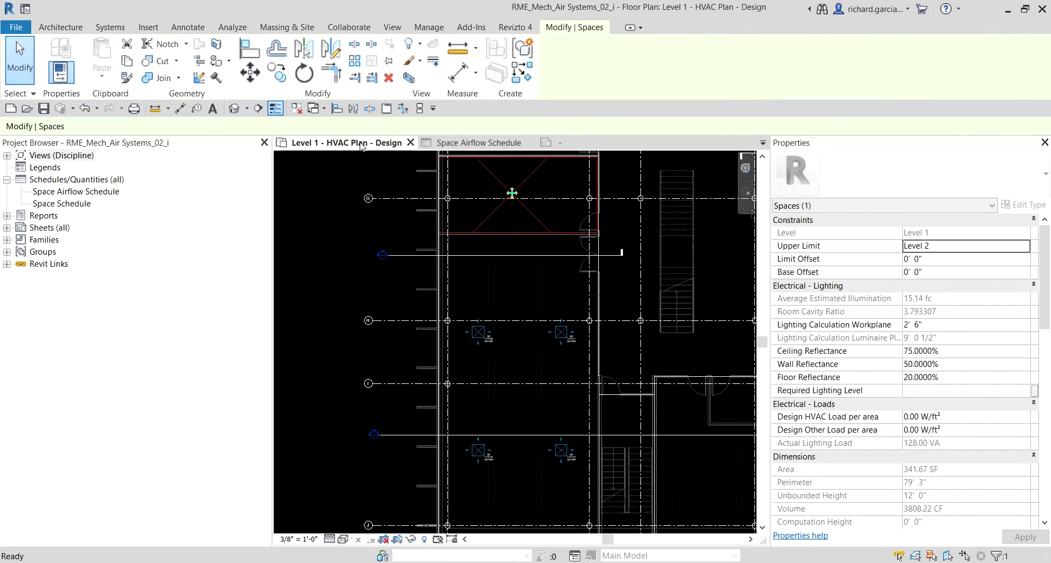
left_click(497, 285)
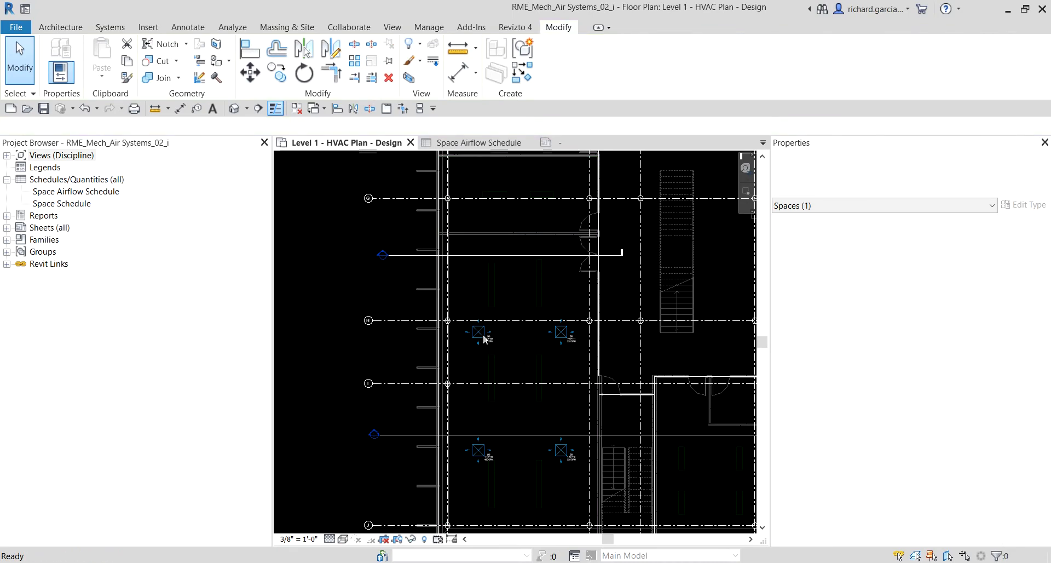
scroll(518, 288, "down", 3)
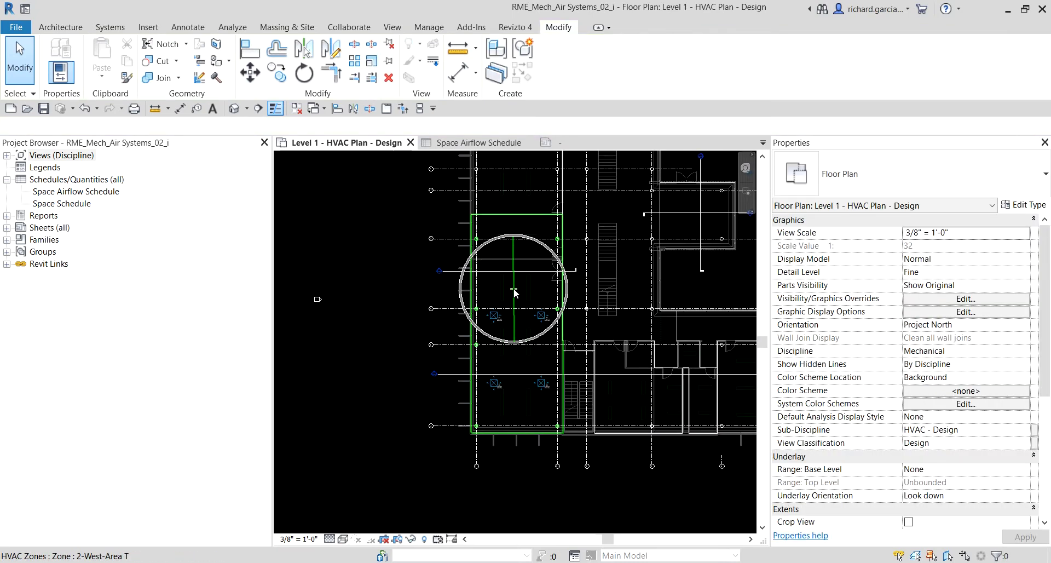
- Select HVAC zone 2-West-Area T, read its 3.9 ton calculated cooling load, then deselect it
left_click(514, 291)
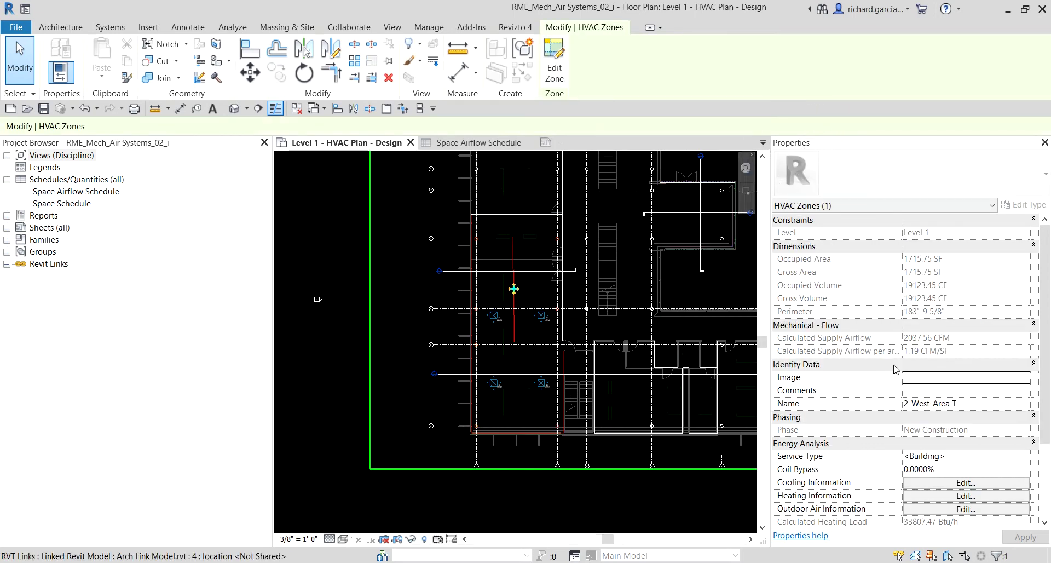
scroll(896, 369, "down", 3)
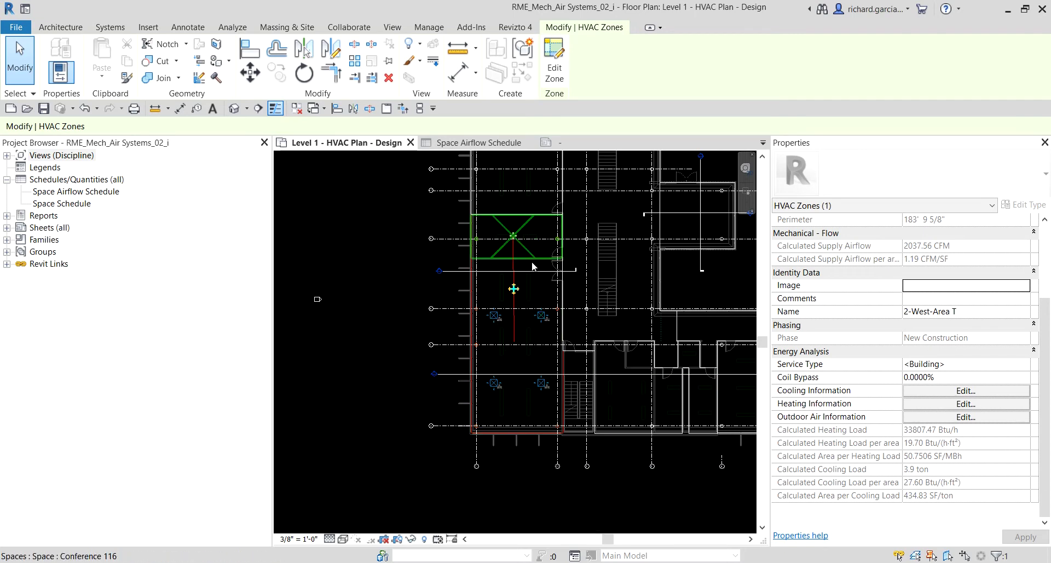
left_click(918, 471)
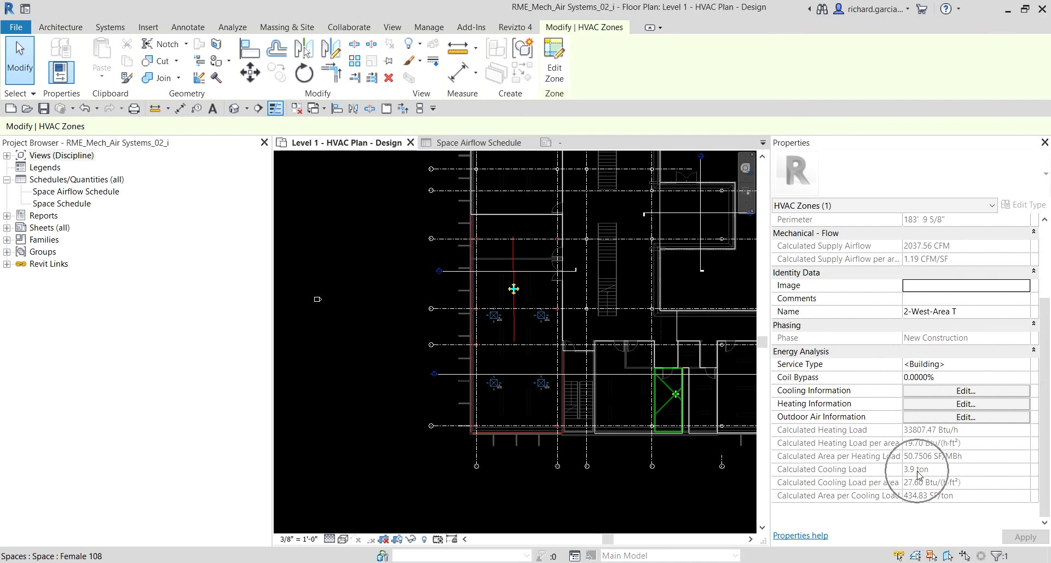
left_click(349, 237)
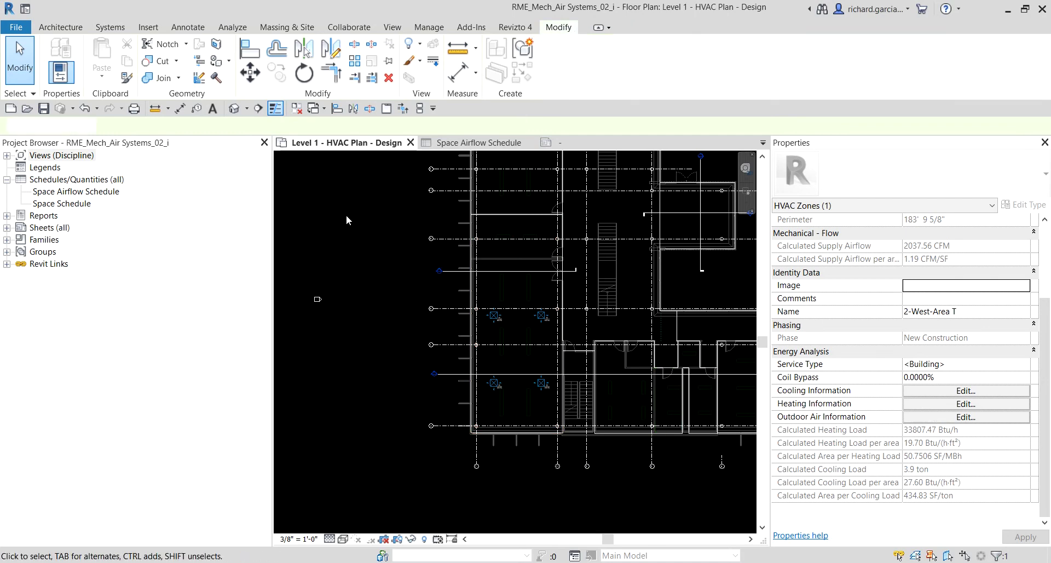
- Start Mechanical Equipment placement with the WSHP - Horizontal - High Efficiency 4 Tons type selected
left_click(115, 28)
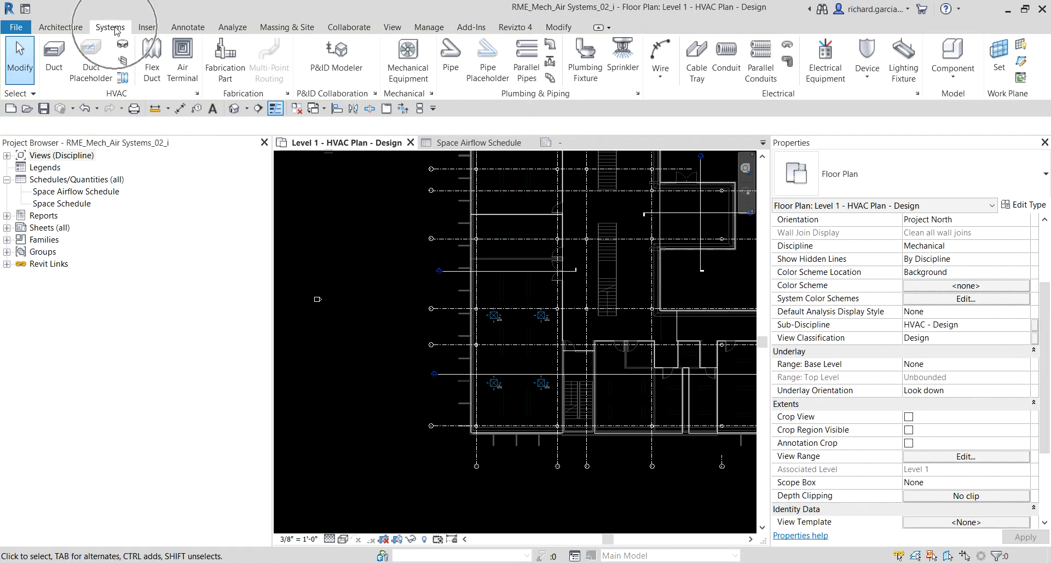
left_click(408, 59)
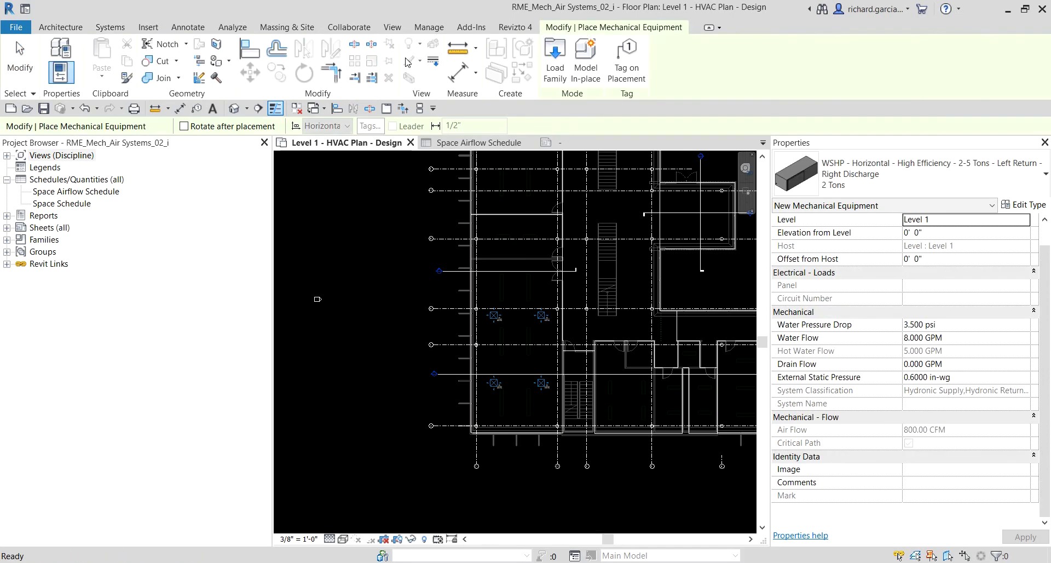
left_click(936, 177)
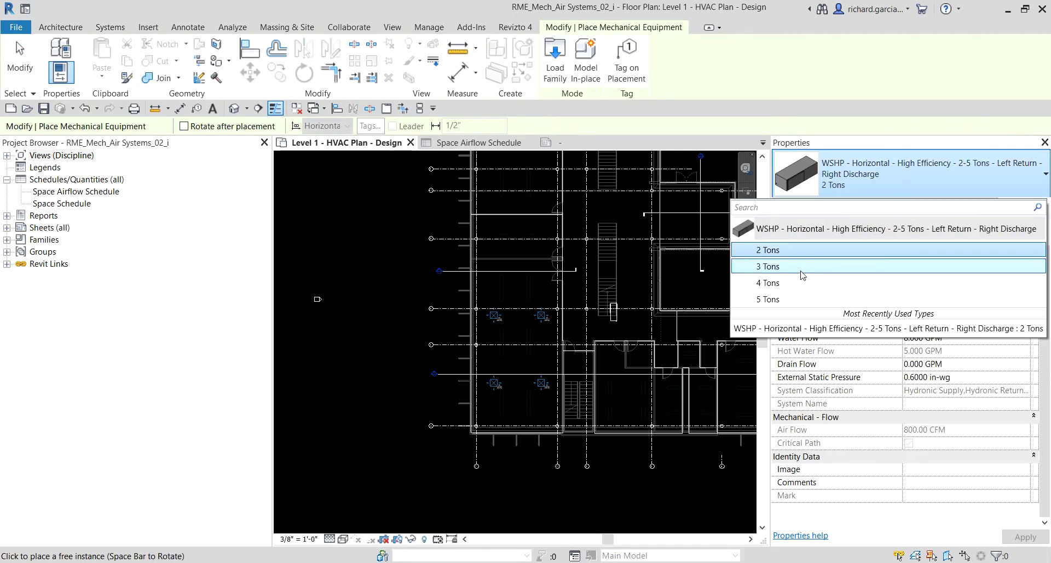
left_click(779, 284)
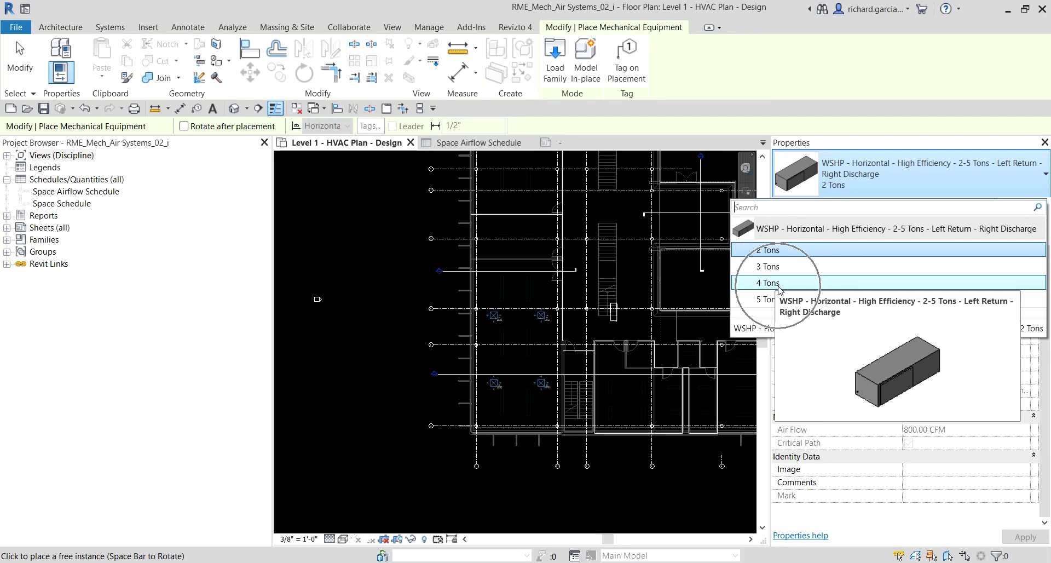
left_click(780, 284)
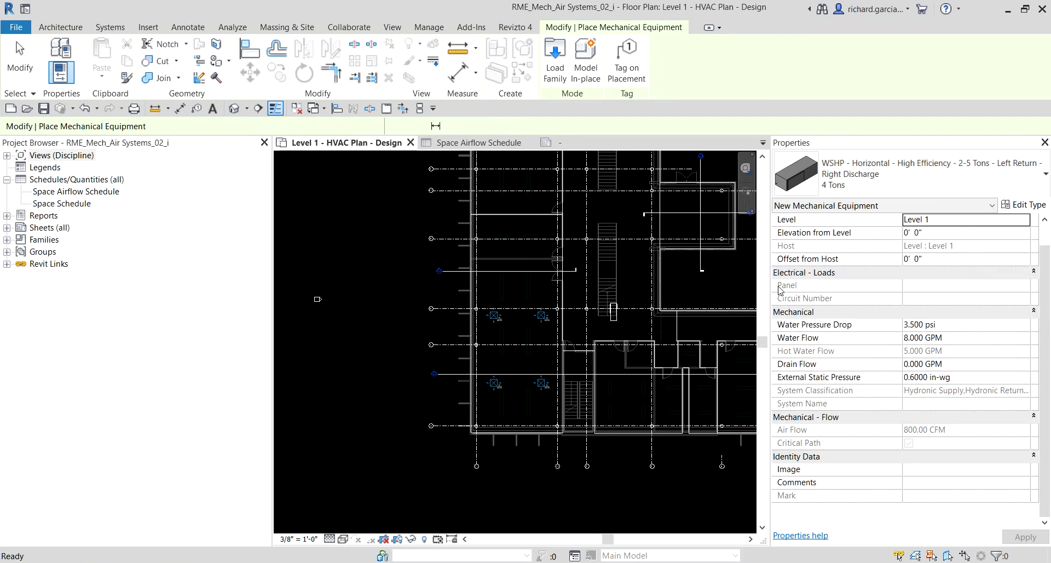
scroll(574, 276, "up", 4)
scroll(574, 277, "up", 3)
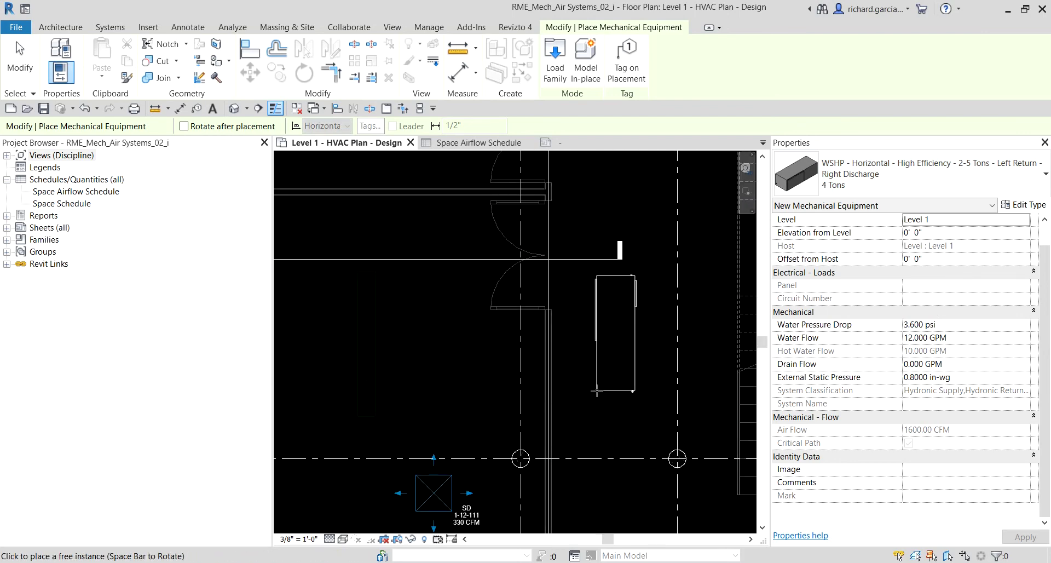
- Rotate and place the 4-ton WSHP unit beside the wall, dismissing the save reminder
key("space")
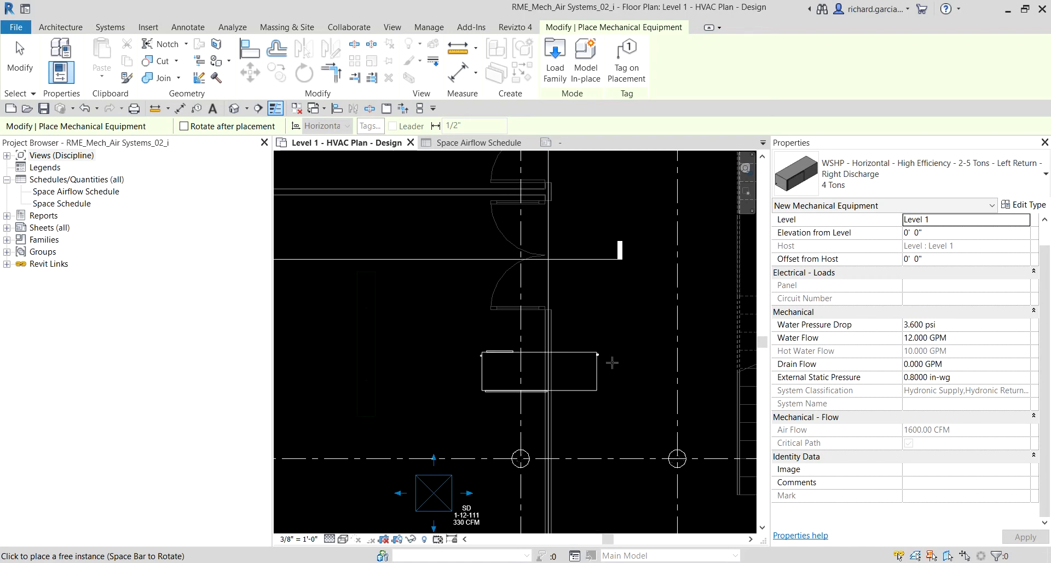
key("space")
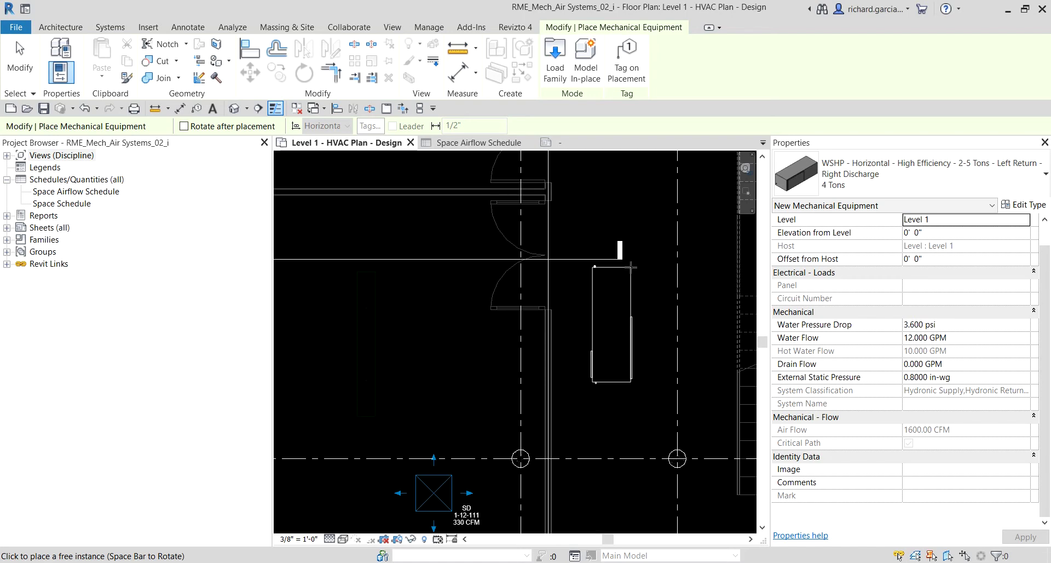
scroll(632, 265, "up", 2)
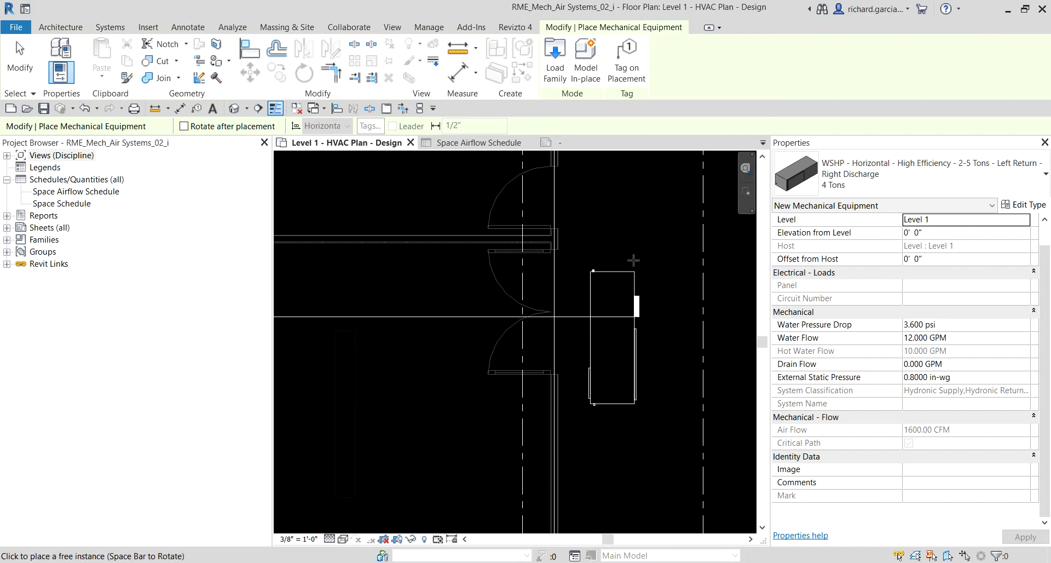
scroll(632, 257, "up", 1)
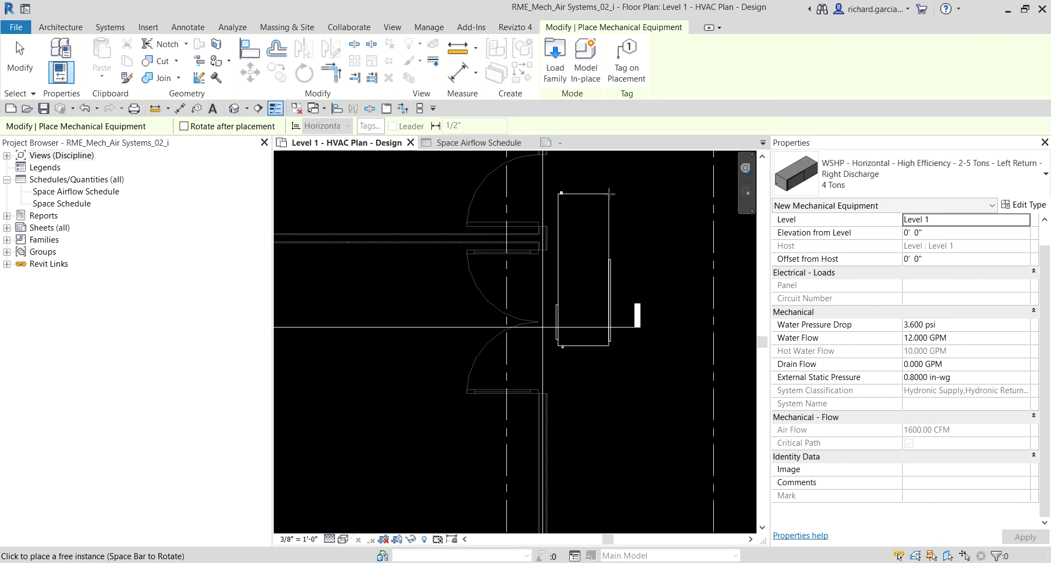
left_click(609, 193)
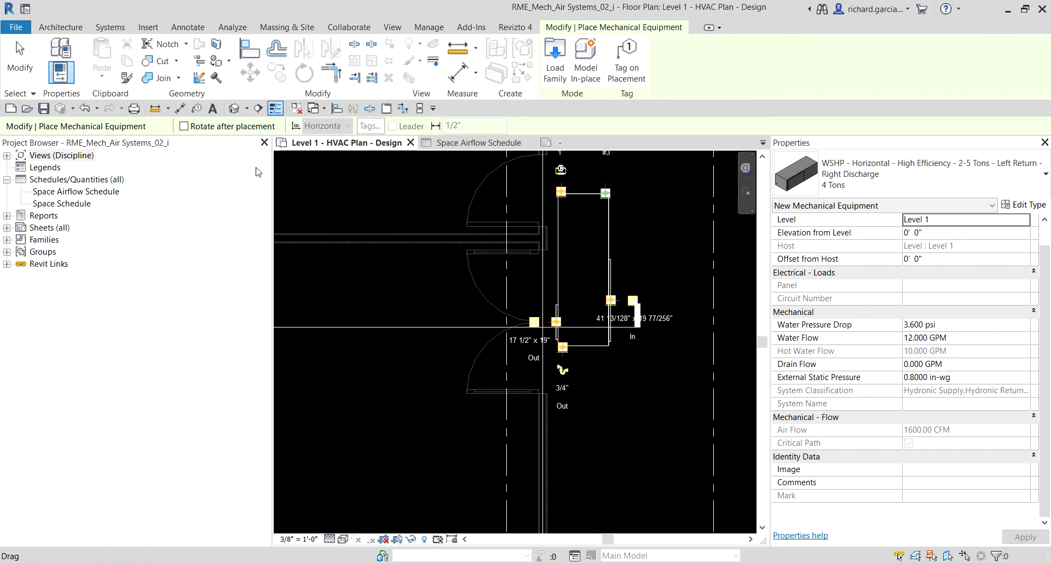
left_click(23, 68)
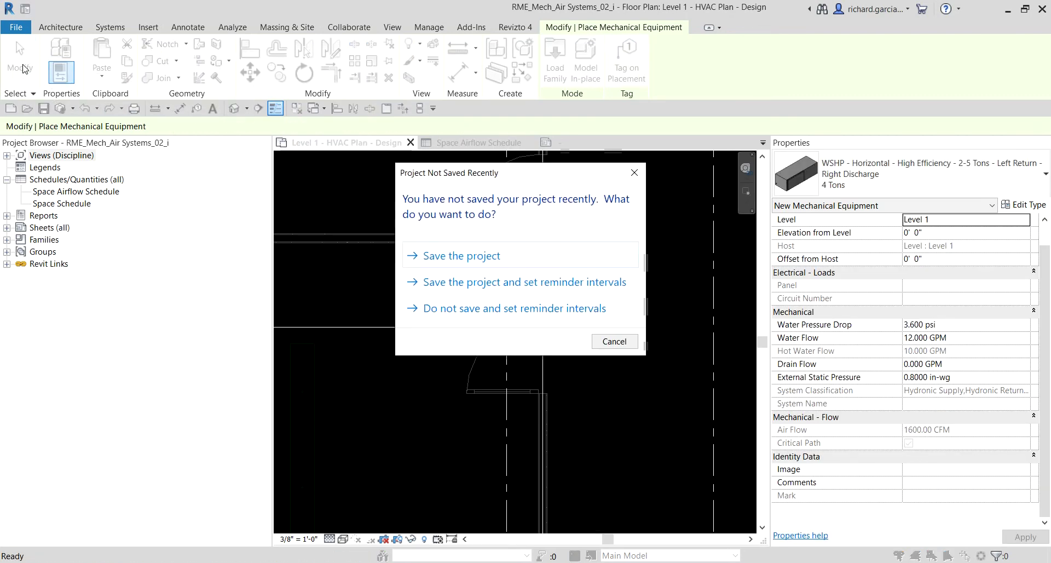
left_click(624, 338)
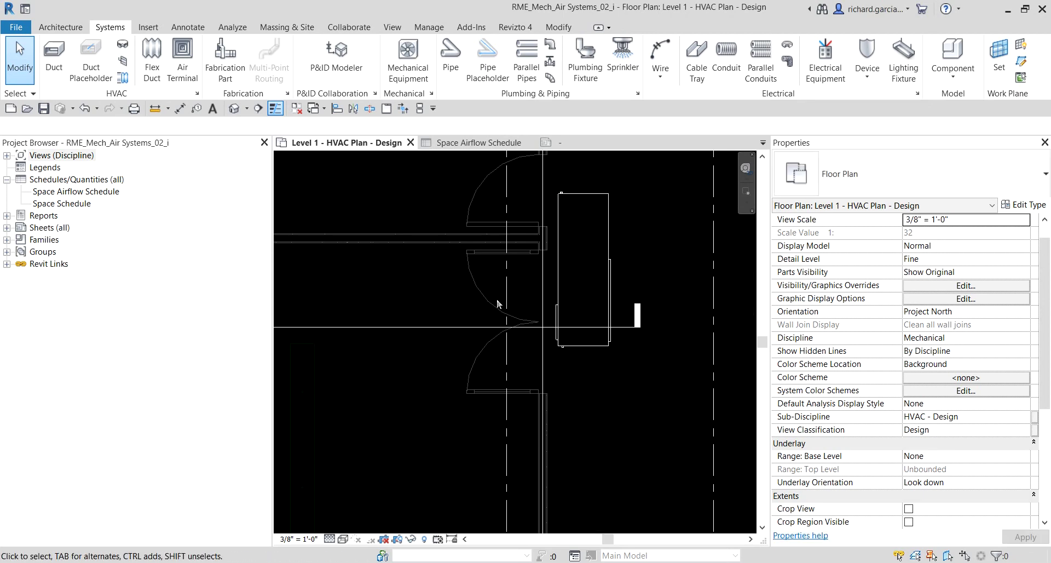
- Go to Section 26 via the section line through the unit
left_click(474, 327)
scroll(474, 327, "down", 1)
scroll(474, 329, "down", 1)
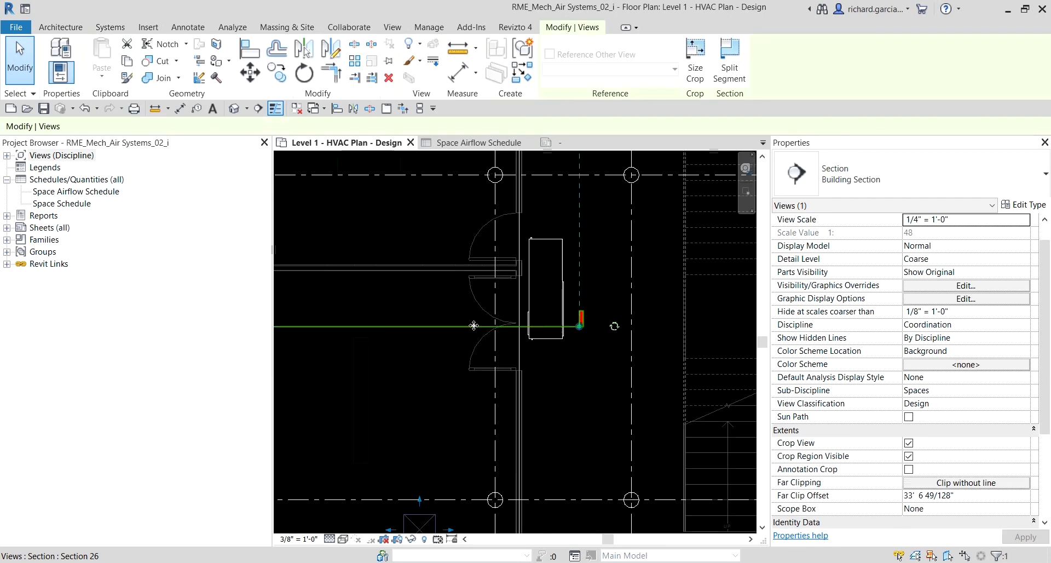
right_click(474, 328)
left_click(529, 88)
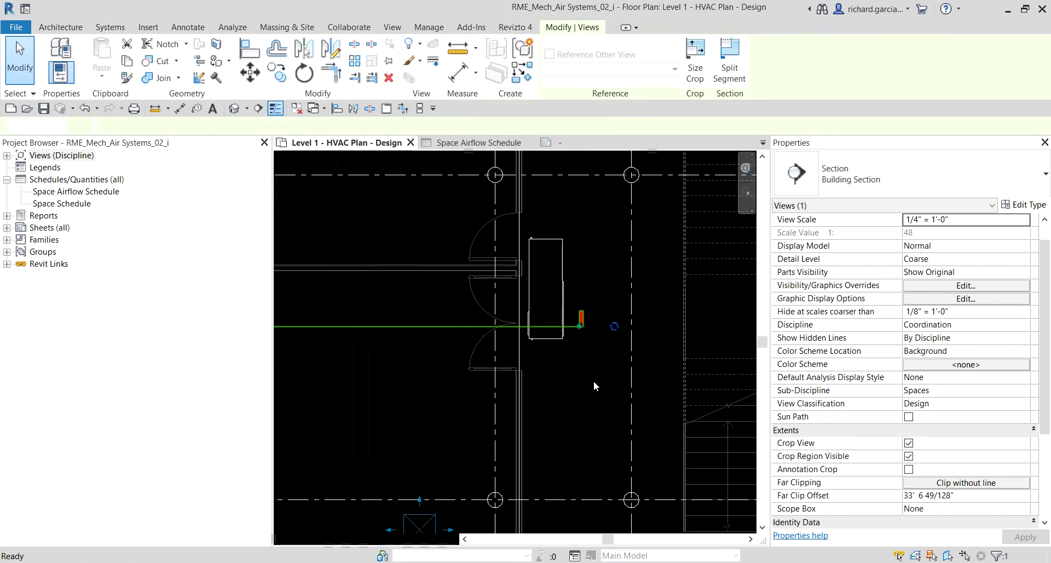
- In Section 26, set the WSHP unit's Offset from Host to 9' and deselect it
scroll(638, 505, "up", 1)
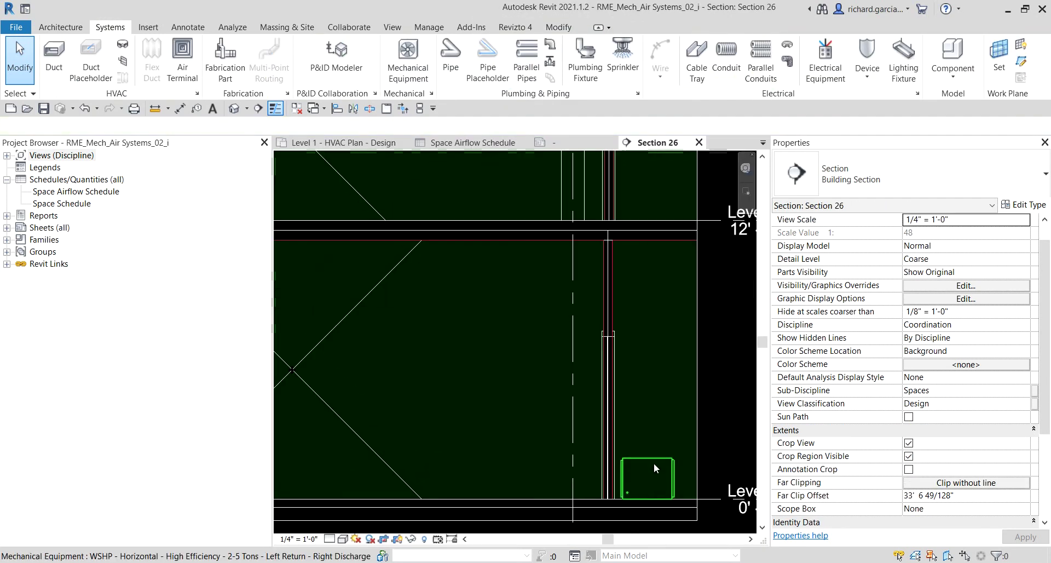
left_click(672, 457)
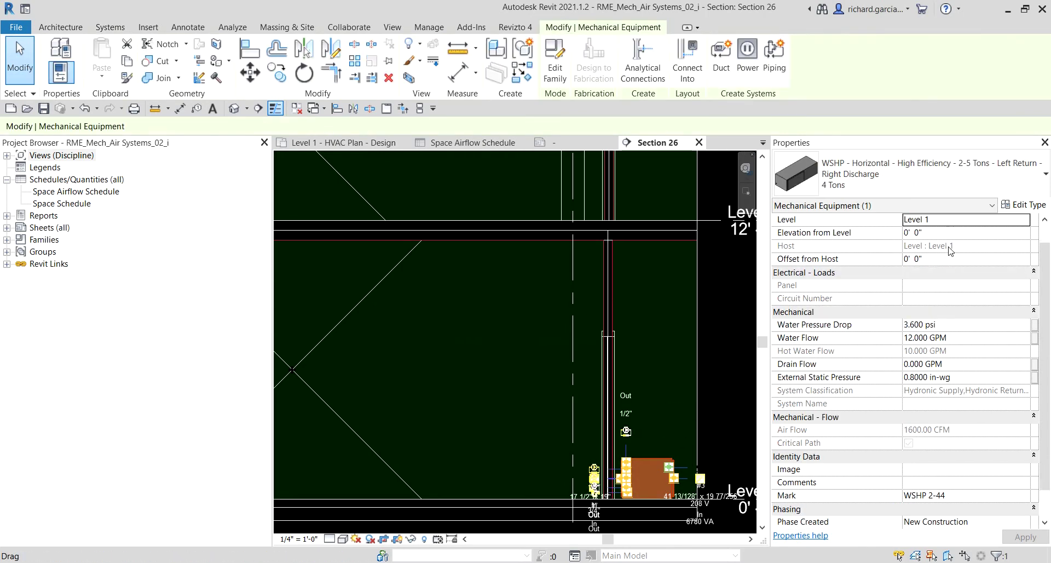
left_click(945, 261)
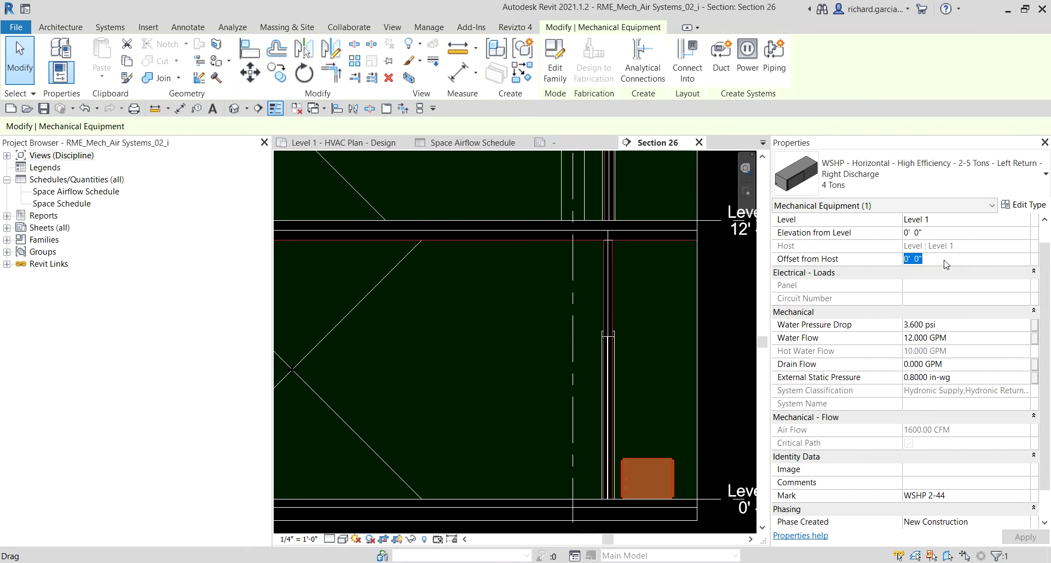
type("9")
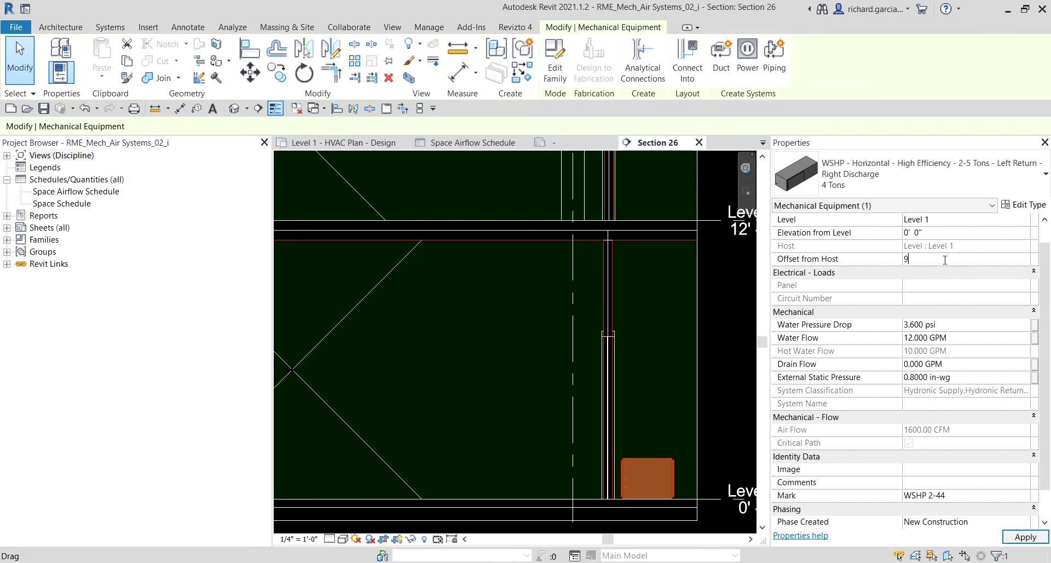
key("Return")
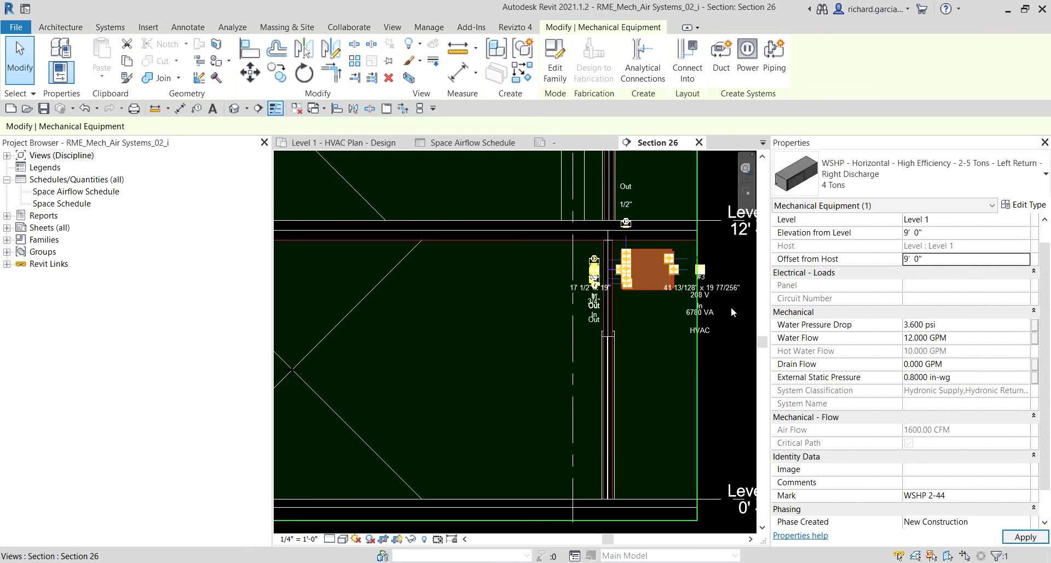
left_click(652, 317)
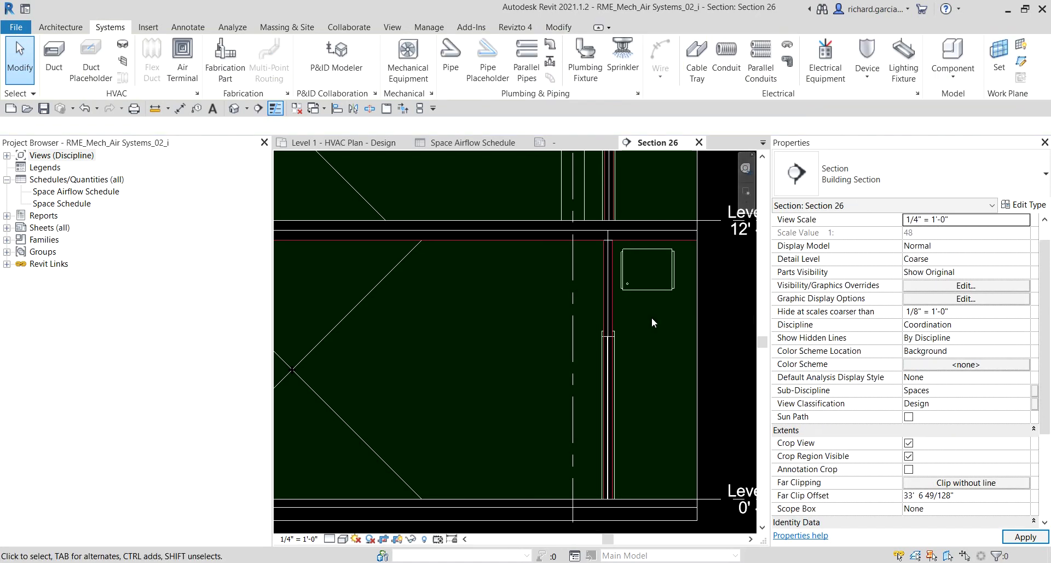
left_click(180, 108)
left_click(646, 290)
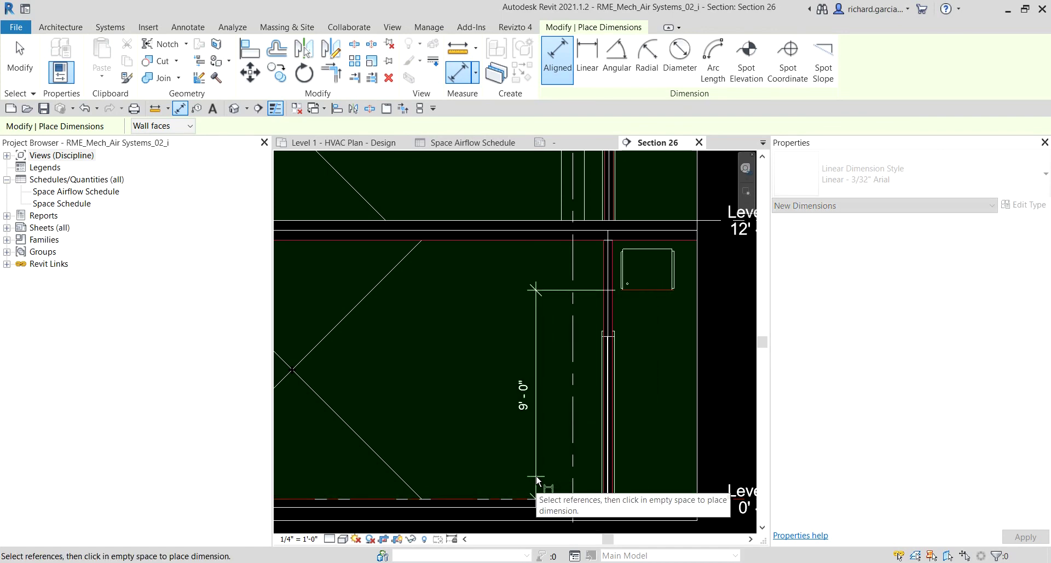
key("Escape")
key("Escape")
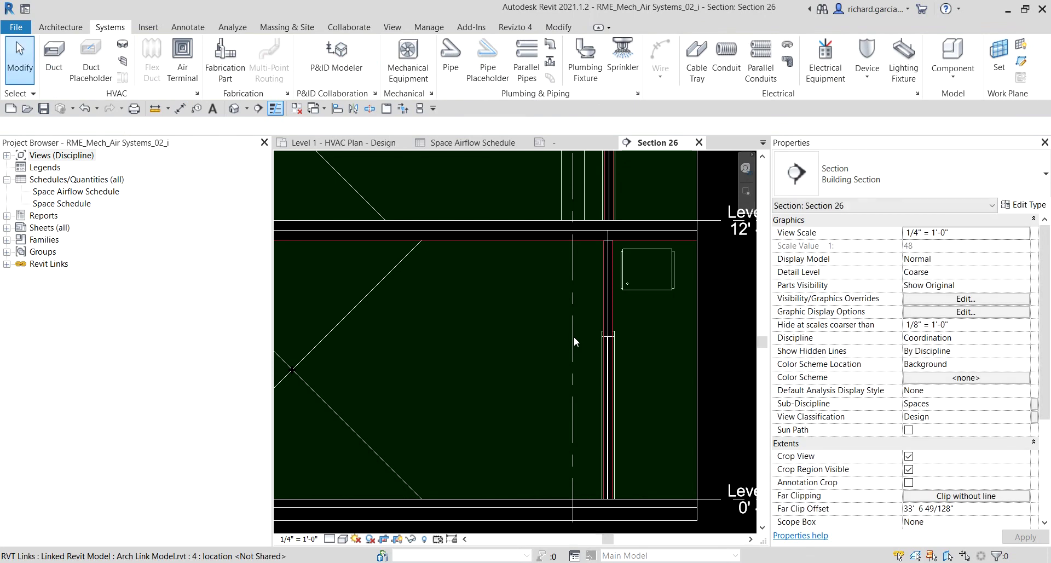
scroll(574, 336, "down", 4)
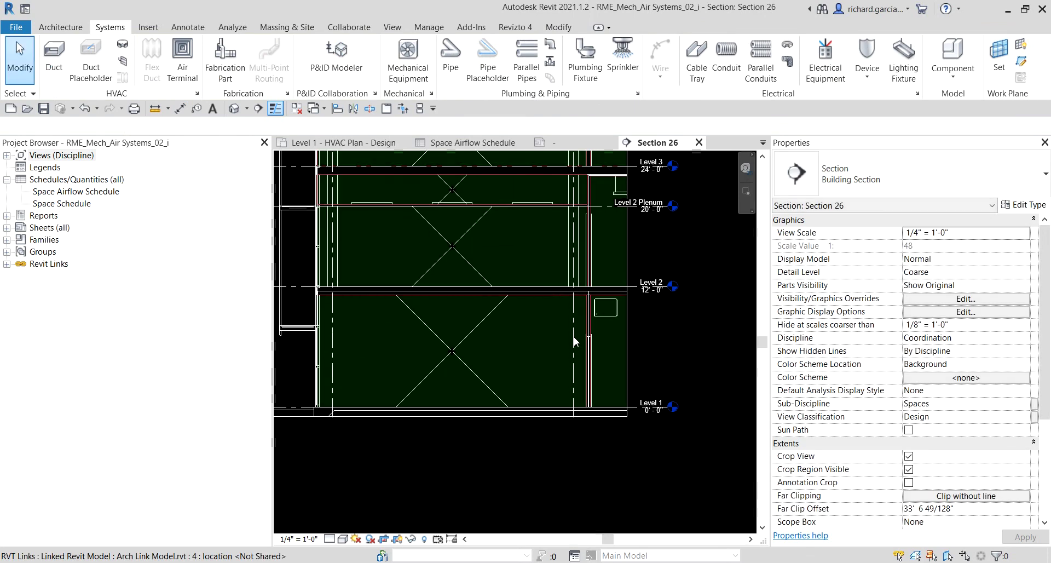
middle_click_drag(564, 303, 547, 422)
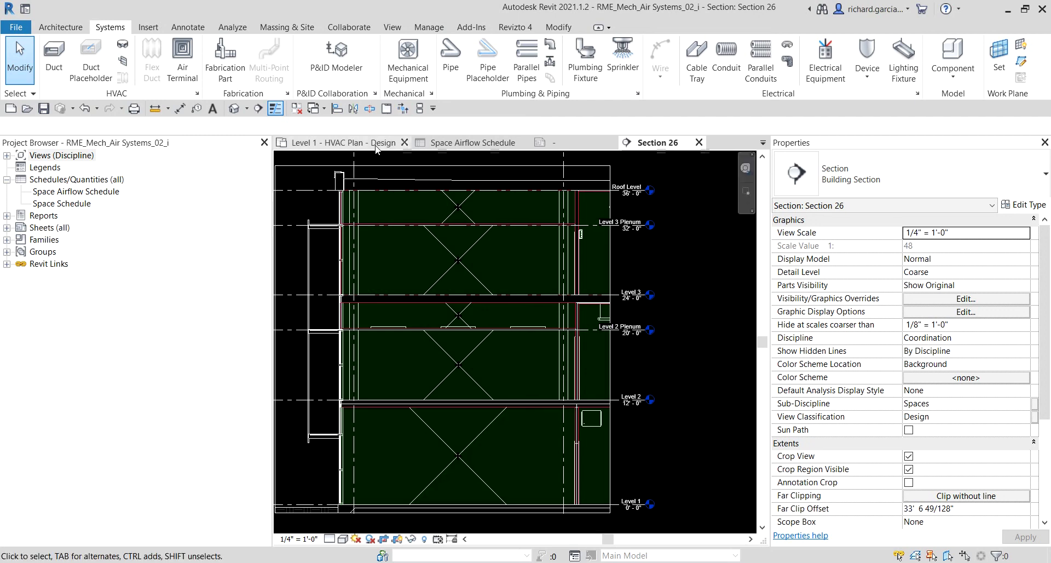
- Switch from Section 26 to the Level 1 - HVAC Plan - Design view and frame the raised WSHP unit
left_click(339, 142)
scroll(550, 337, "down", 5)
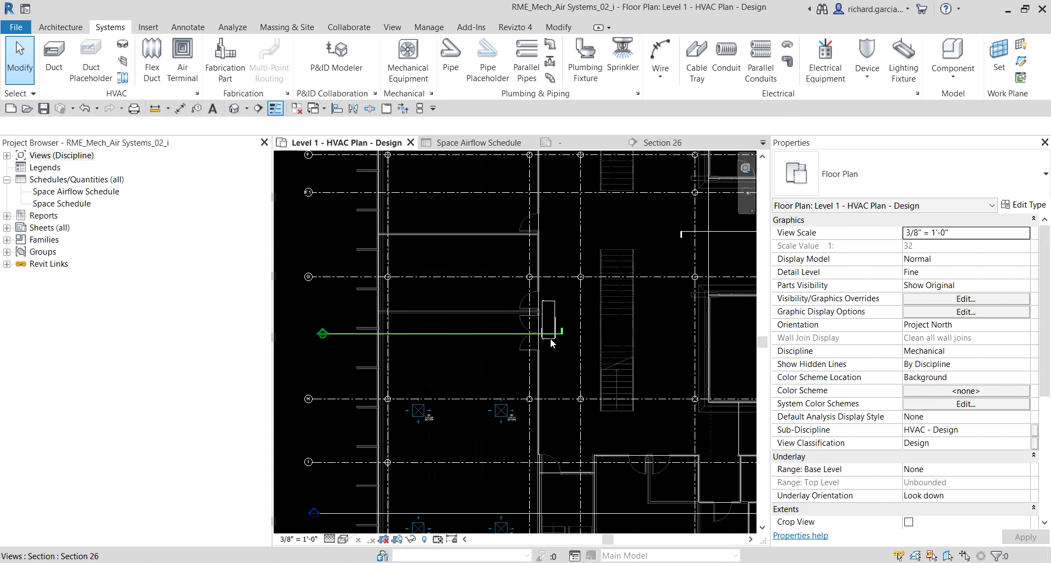
scroll(564, 381, "up", 2)
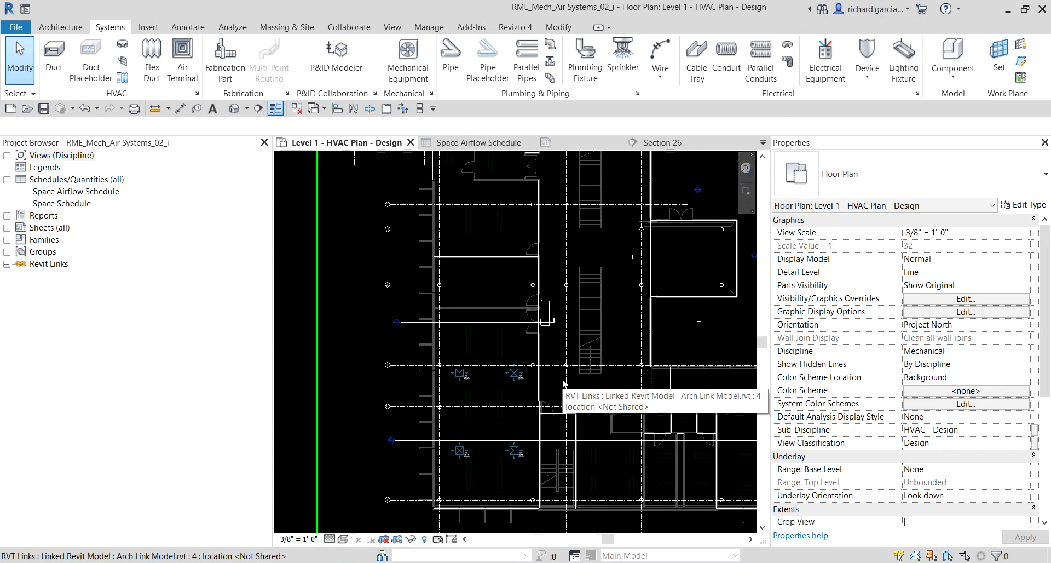
middle_click_drag(570, 388, 582, 370)
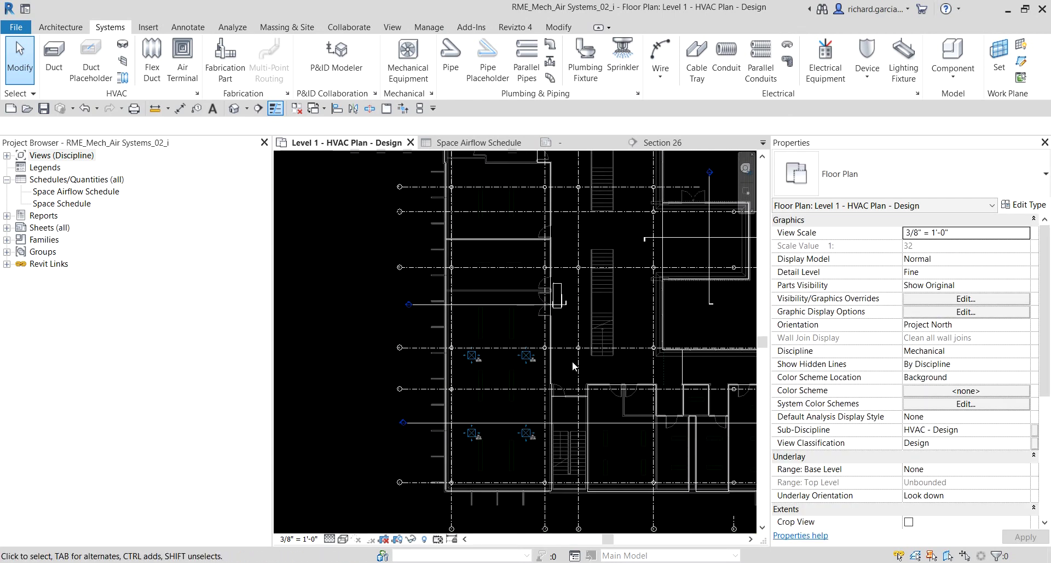